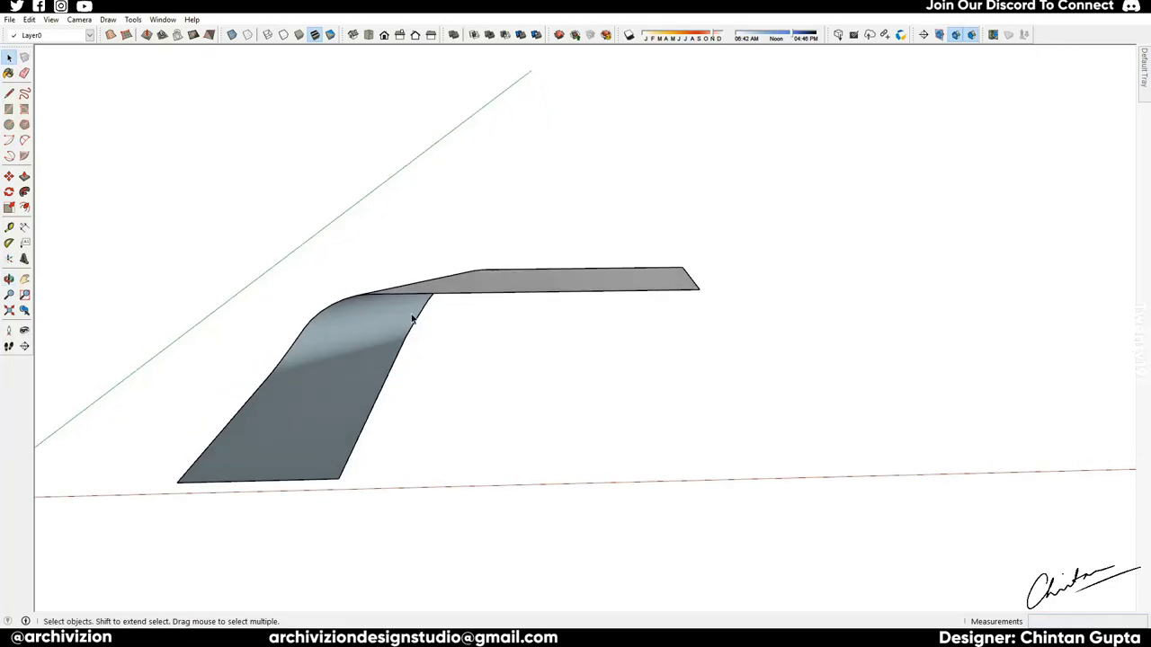
Step: Draw a long flat rectangle on open ground beside the rounded strip
{"action": "mouse_move", "coordinate": [495, 327]}
{"action": "middle_mouse_down"}
{"action": "mouse_move", "coordinate": [283, 325]}
{"action": "mouse_move", "coordinate": [359, 318]}
{"action": "middle_mouse_up"}
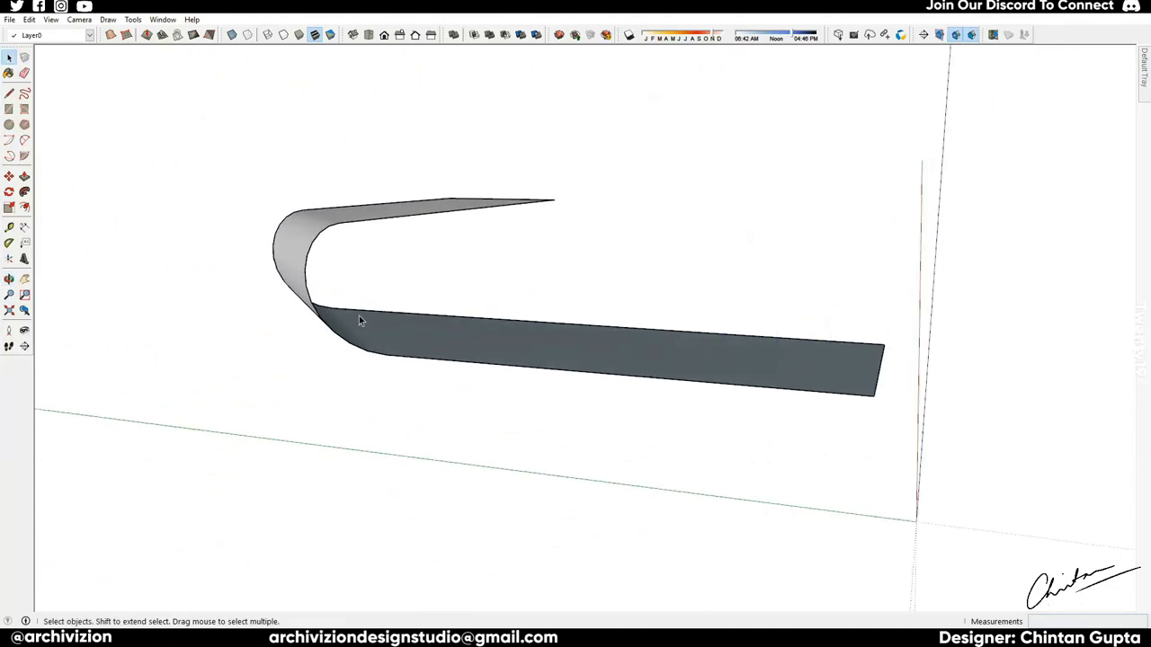
{"action": "scroll", "coordinate": [304, 312], "scroll_direction": "up", "scroll_amount": 3}
{"action": "mouse_move", "coordinate": [322, 234]}
{"action": "middle_mouse_down"}
{"action": "mouse_move", "coordinate": [932, 337]}
{"action": "mouse_move", "coordinate": [491, 342]}
{"action": "mouse_move", "coordinate": [938, 249]}
{"action": "mouse_move", "coordinate": [712, 373]}
{"action": "mouse_move", "coordinate": [585, 471]}
{"action": "mouse_move", "coordinate": [545, 339]}
{"action": "middle_mouse_up"}
{"action": "scroll", "coordinate": [712, 373], "scroll_direction": "down", "scroll_amount": 3}
{"action": "scroll", "coordinate": [711, 404], "scroll_direction": "down", "scroll_amount": 3}
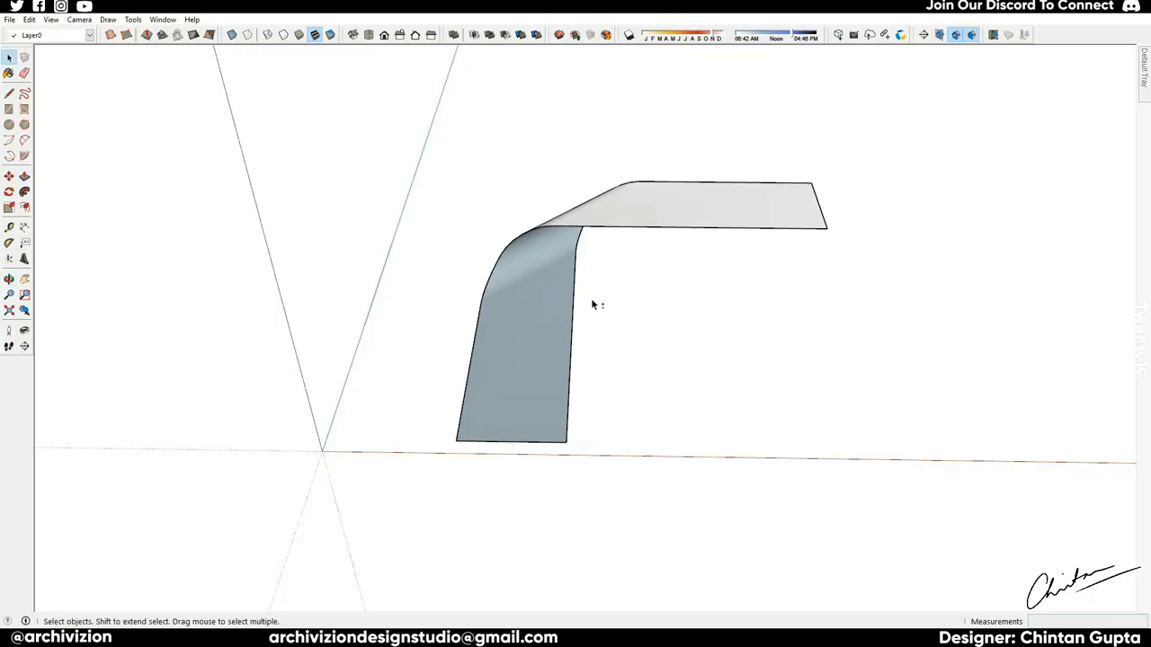
{"action": "mouse_move", "coordinate": [591, 300]}
{"action": "middle_mouse_down"}
{"action": "mouse_move", "coordinate": [260, 311]}
{"action": "mouse_move", "coordinate": [237, 363]}
{"action": "middle_mouse_up"}
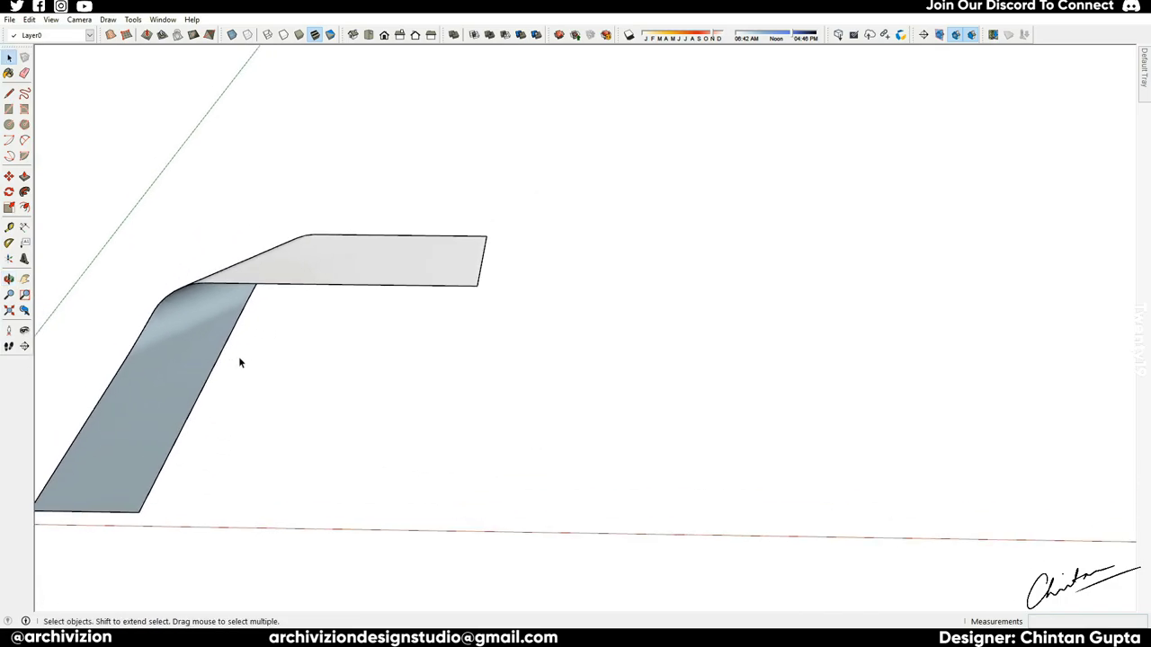
{"action": "key", "text": "r"}
{"action": "mouse_move", "coordinate": [675, 513]}
{"action": "middle_mouse_down"}
{"action": "mouse_move", "coordinate": [360, 452]}
{"action": "mouse_move", "coordinate": [614, 441]}
{"action": "middle_mouse_up"}
{"action": "left_click", "coordinate": [610, 466]}
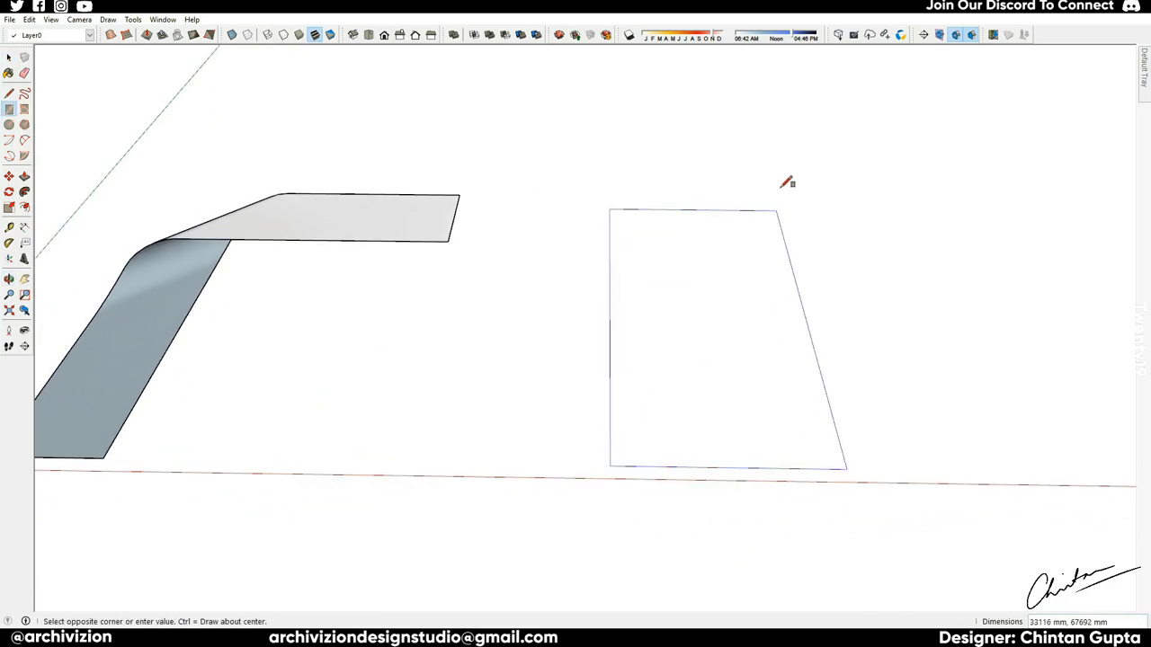
{"action": "mouse_move", "coordinate": [787, 183]}
{"action": "middle_mouse_down"}
{"action": "mouse_move", "coordinate": [722, 89]}
{"action": "mouse_move", "coordinate": [707, 108]}
{"action": "middle_mouse_up"}
{"action": "left_click", "coordinate": [693, 89]}
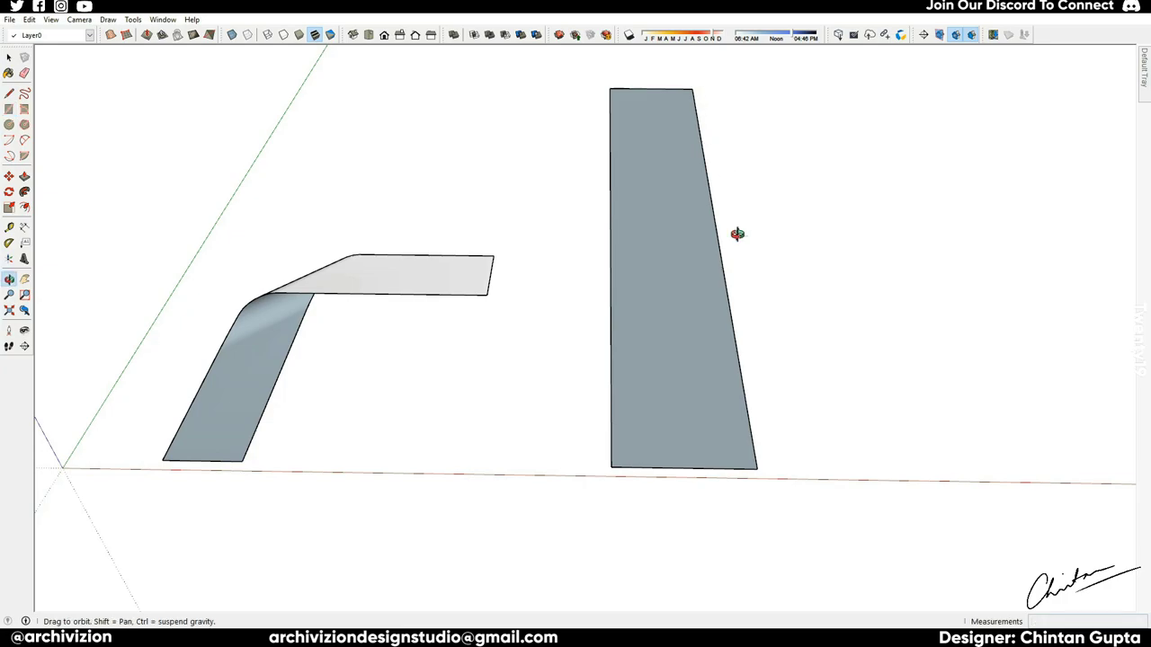
{"action": "mouse_move", "coordinate": [737, 234]}
{"action": "middle_mouse_down"}
{"action": "mouse_move", "coordinate": [727, 432]}
{"action": "mouse_move", "coordinate": [457, 462]}
{"action": "middle_mouse_up"}
Step: Select the whole rounded strip and move it further to the left
{"action": "key", "text": "space"}
{"action": "left_click_drag", "start_coordinate": [530, 447], "coordinate": [167, 208]}
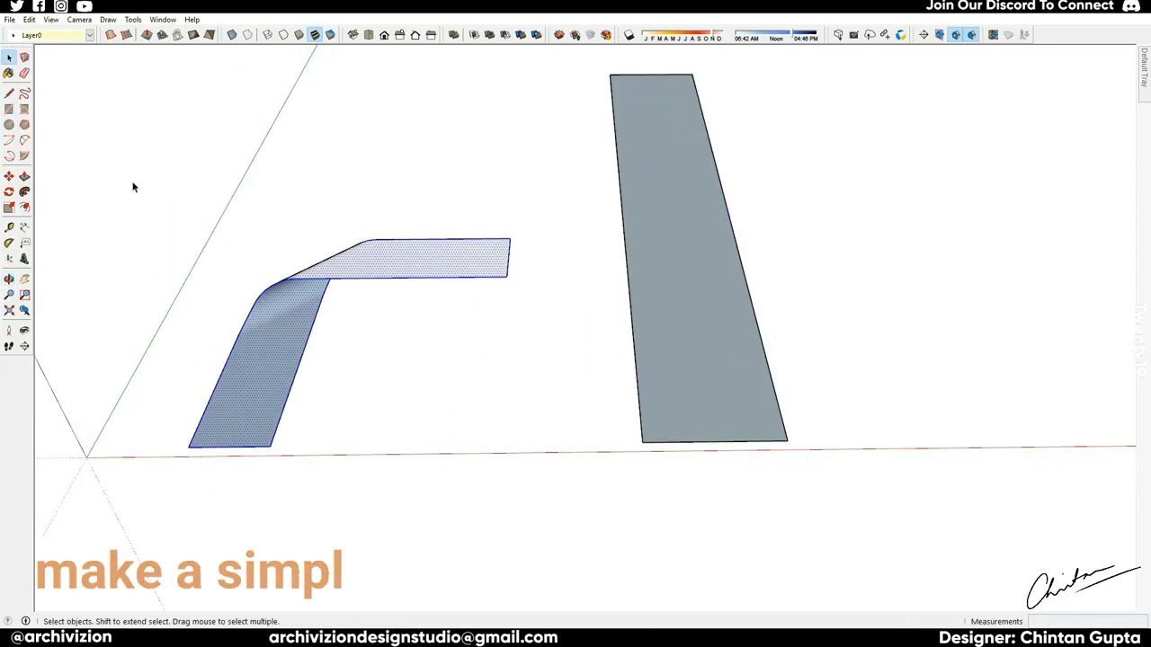
{"action": "key", "text": "m"}
{"action": "left_click", "coordinate": [188, 445]}
{"action": "left_click", "coordinate": [54, 447]}
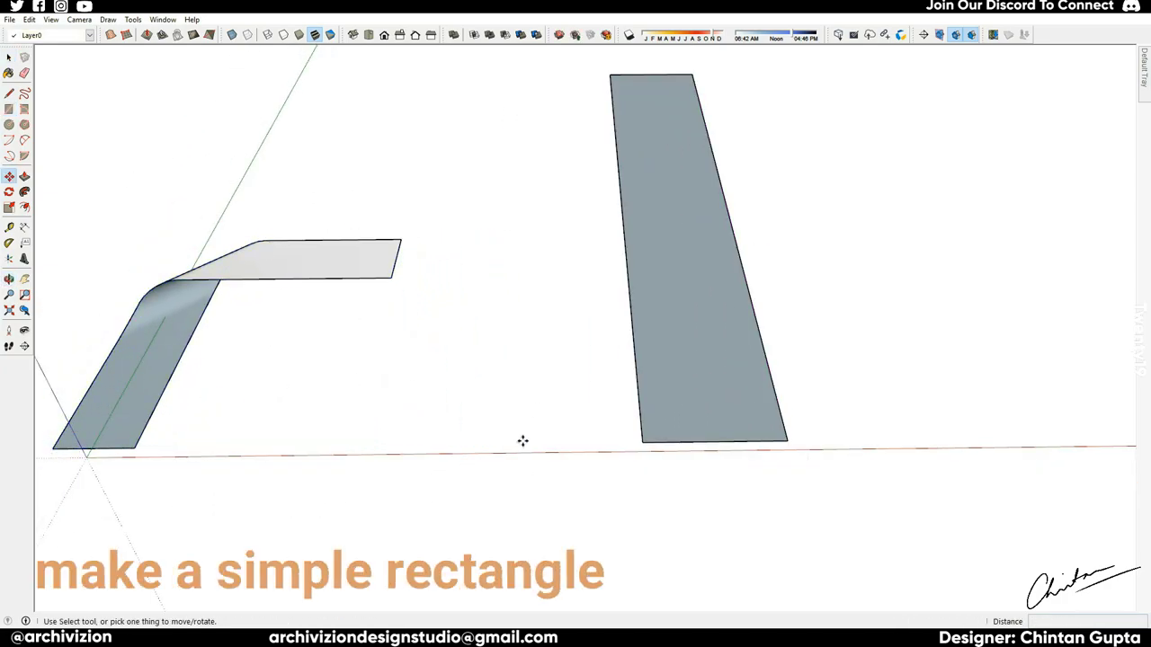
Step: Draw a line out from the rectangle's left edge and rotate it by 1 to slant it
{"action": "key", "text": "l"}
{"action": "left_click", "coordinate": [625, 248]}
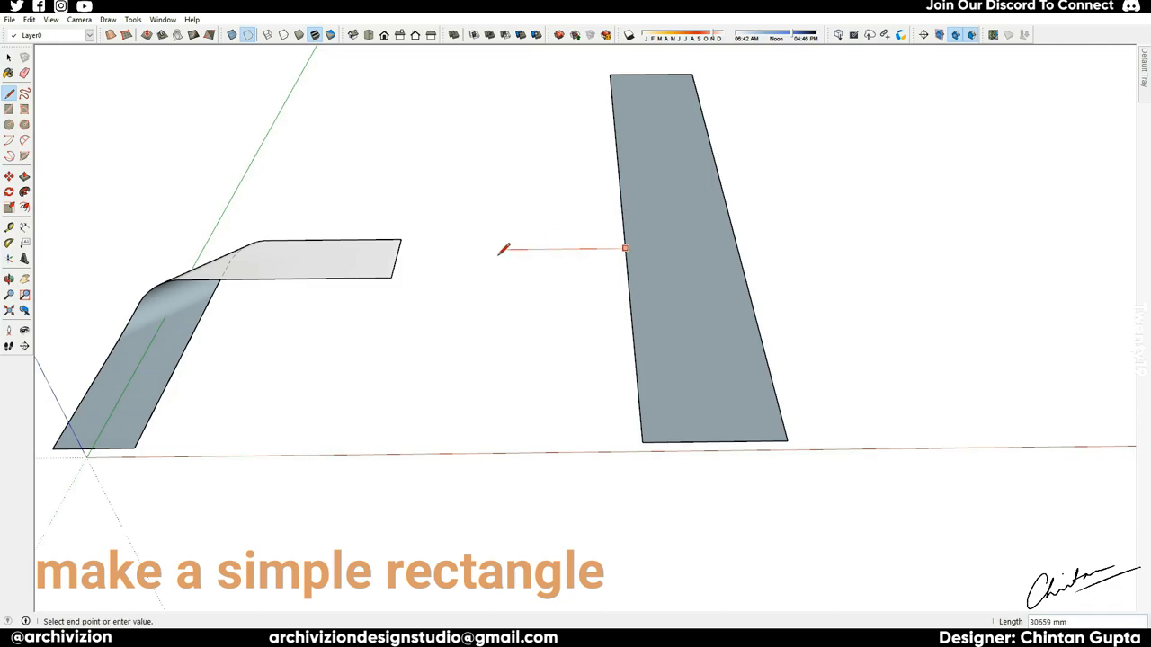
{"action": "left_click", "coordinate": [428, 250]}
{"action": "key", "text": "space"}
{"action": "key", "text": "q"}
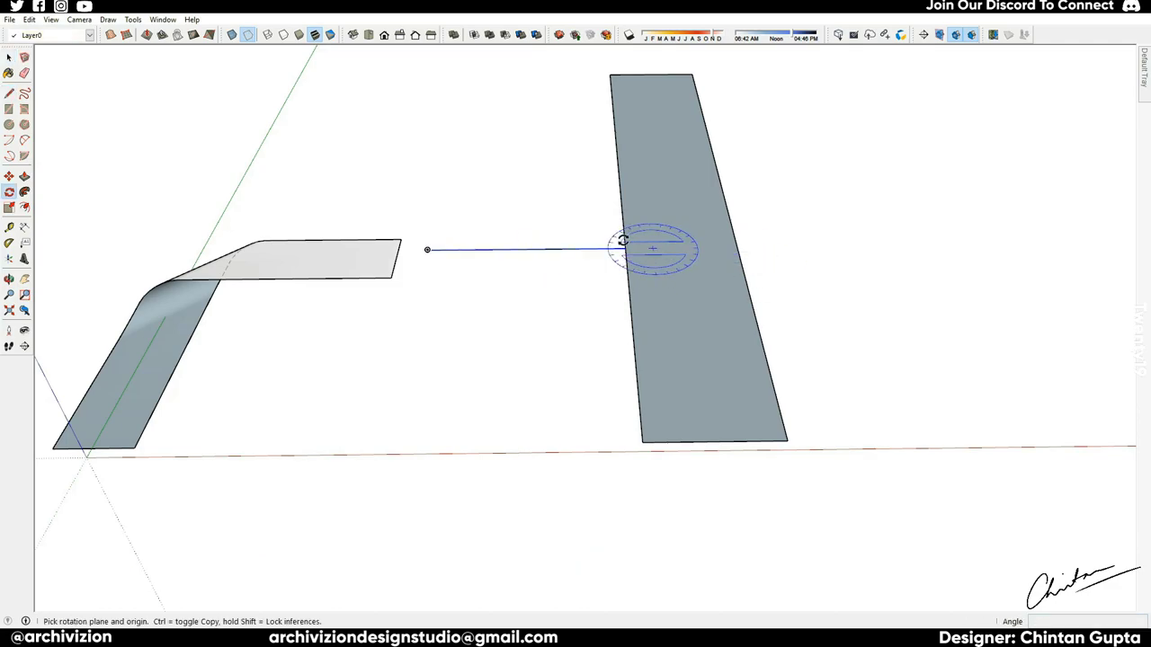
{"action": "left_click", "coordinate": [625, 248]}
{"action": "left_click", "coordinate": [429, 250]}
{"action": "type", "text": "13"}
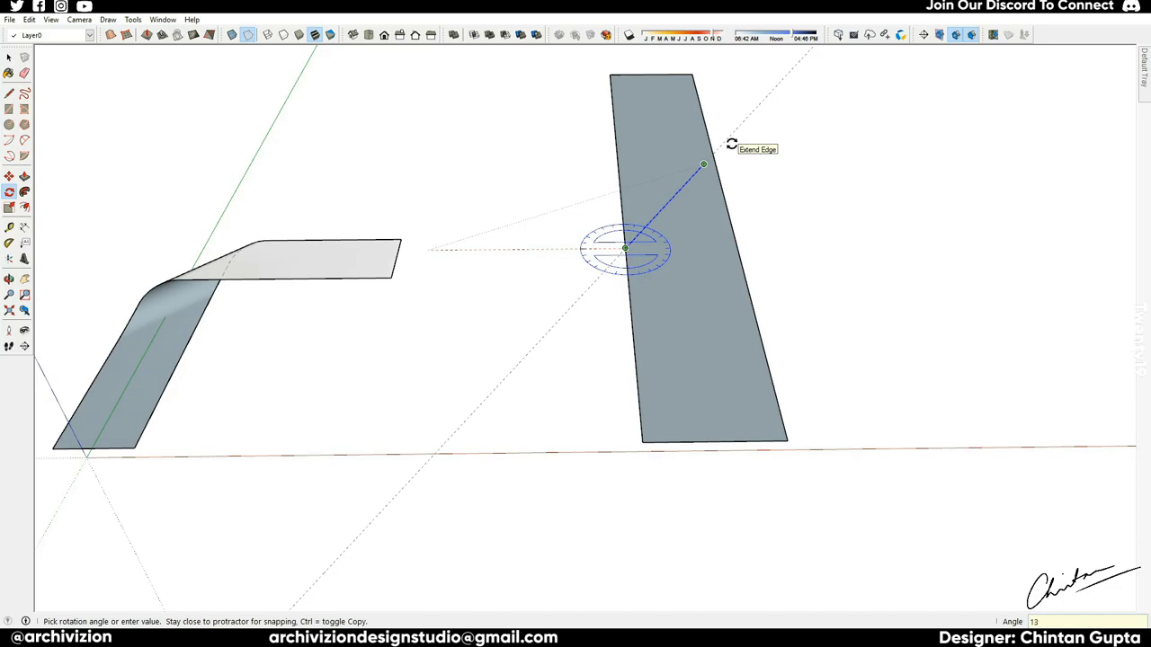
{"action": "key", "text": "Return"}
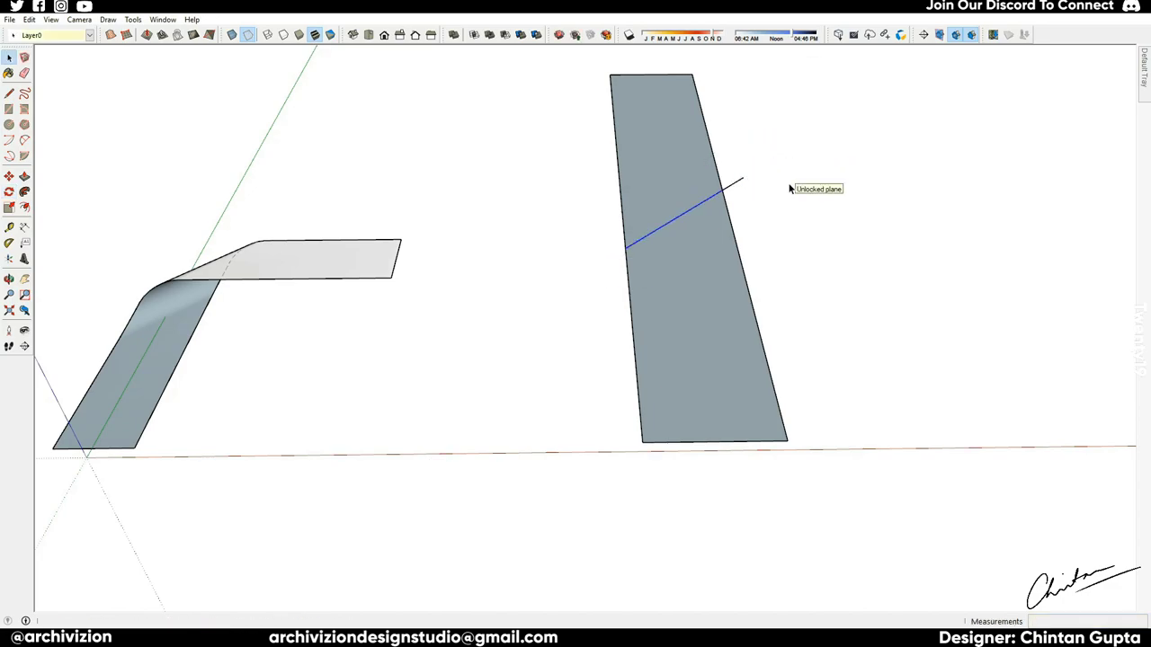
Step: Erase the stub outside the face, copy the slanted line higher up, and select the middle part
{"action": "key", "text": "e"}
{"action": "left_click", "coordinate": [731, 185]}
{"action": "key", "text": "space"}
{"action": "left_click", "coordinate": [675, 219]}
{"action": "key", "text": "m"}
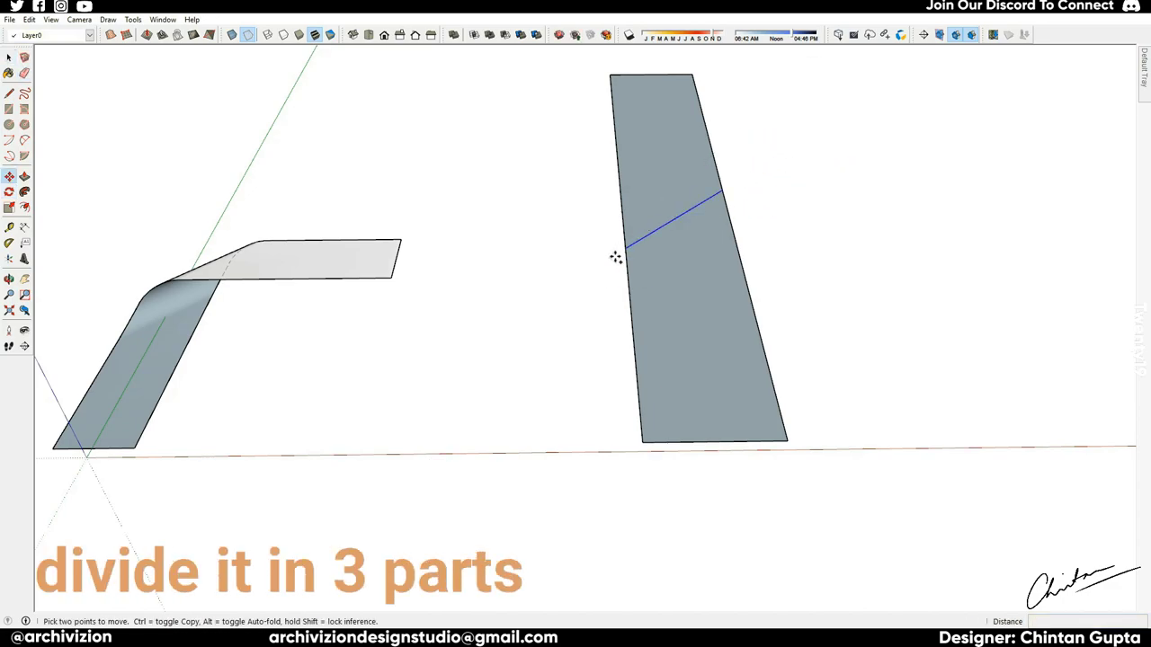
{"action": "left_click", "coordinate": [627, 251], "text": "ctrl"}
{"action": "left_click", "coordinate": [617, 200]}
{"action": "middle_click_drag", "start_coordinate": [609, 246], "coordinate": [784, 216]}
{"action": "middle_click_drag", "start_coordinate": [697, 193], "coordinate": [621, 196]}
{"action": "scroll", "coordinate": [558, 198], "scroll_direction": "up", "scroll_amount": 3}
{"action": "key", "text": "space"}
{"action": "left_click", "coordinate": [503, 190]}
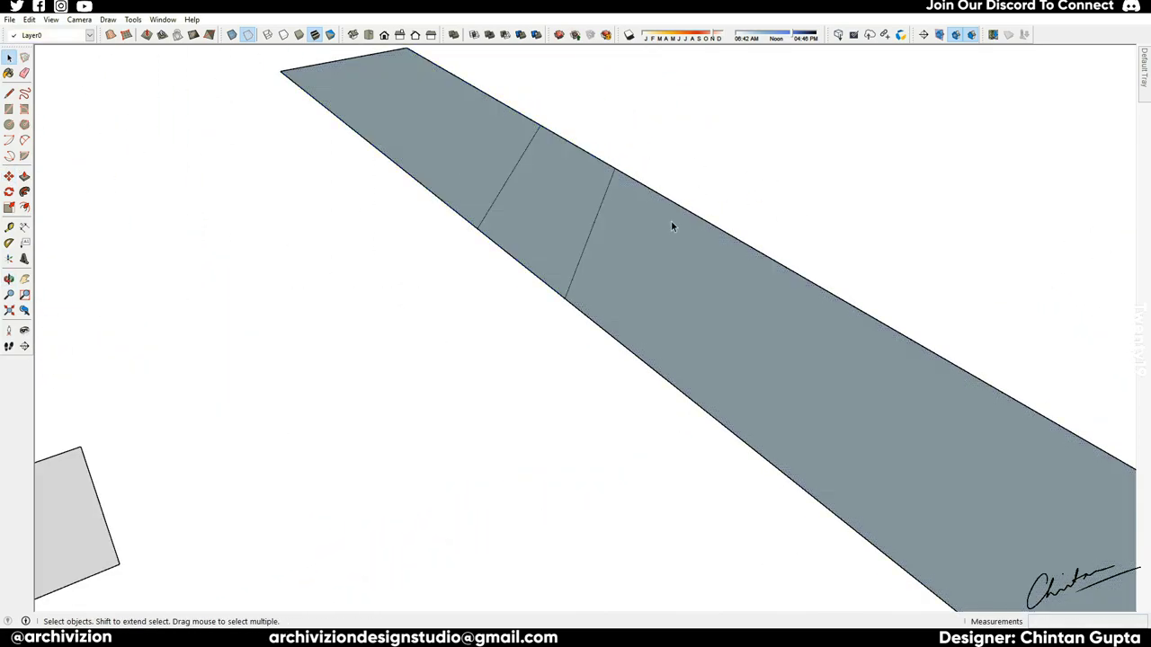
Step: Fold the middle and end sections 90° about the first dividing line
{"action": "middle_click_drag", "start_coordinate": [671, 226], "coordinate": [631, 290]}
{"action": "left_click", "coordinate": [584, 330]}
{"action": "mouse_move", "coordinate": [584, 329]}
{"action": "middle_mouse_down"}
{"action": "mouse_move", "coordinate": [638, 365]}
{"action": "mouse_move", "coordinate": [578, 390]}
{"action": "middle_mouse_up"}
{"action": "key", "text": "q"}
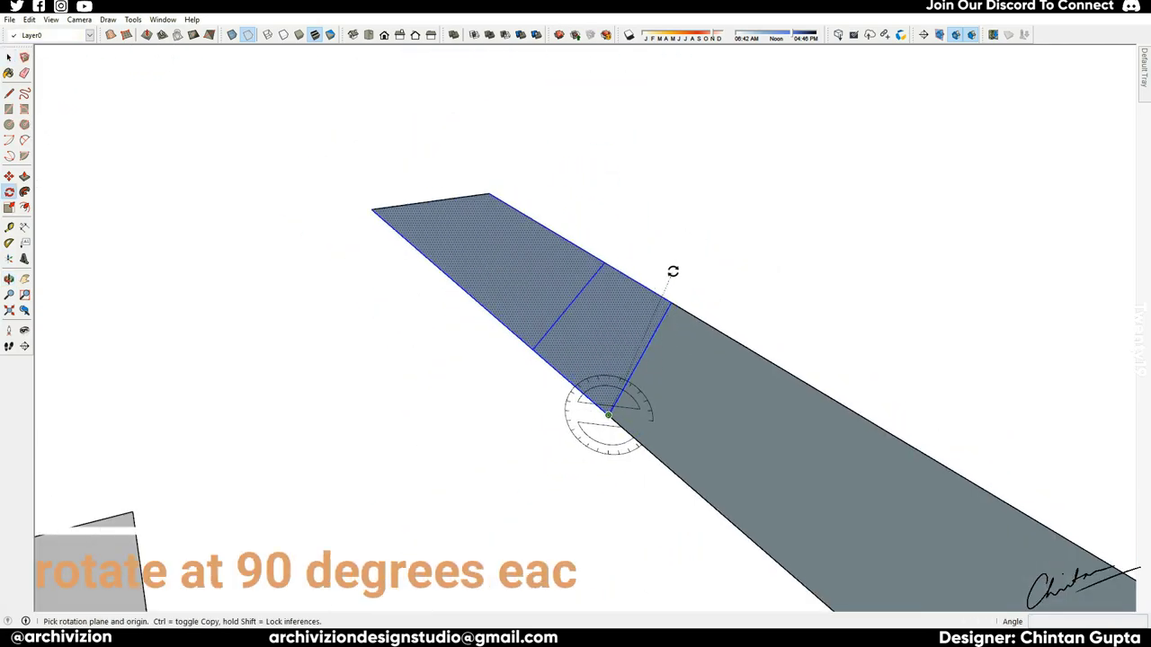
{"action": "left_click", "coordinate": [672, 308]}
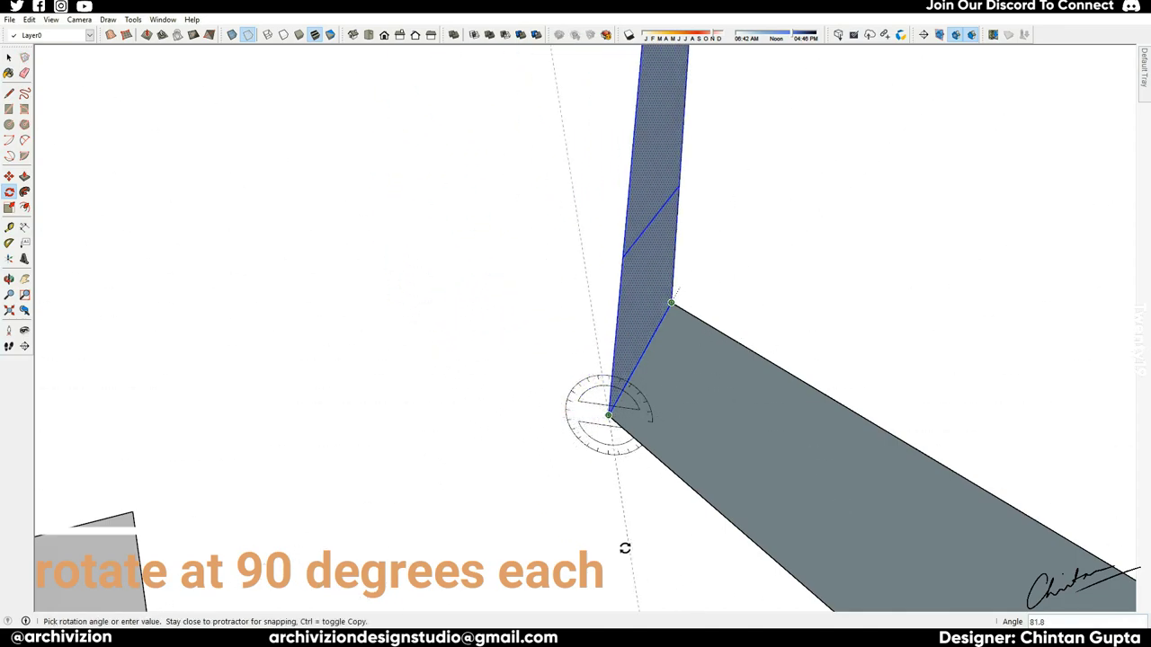
{"action": "left_click", "coordinate": [607, 540]}
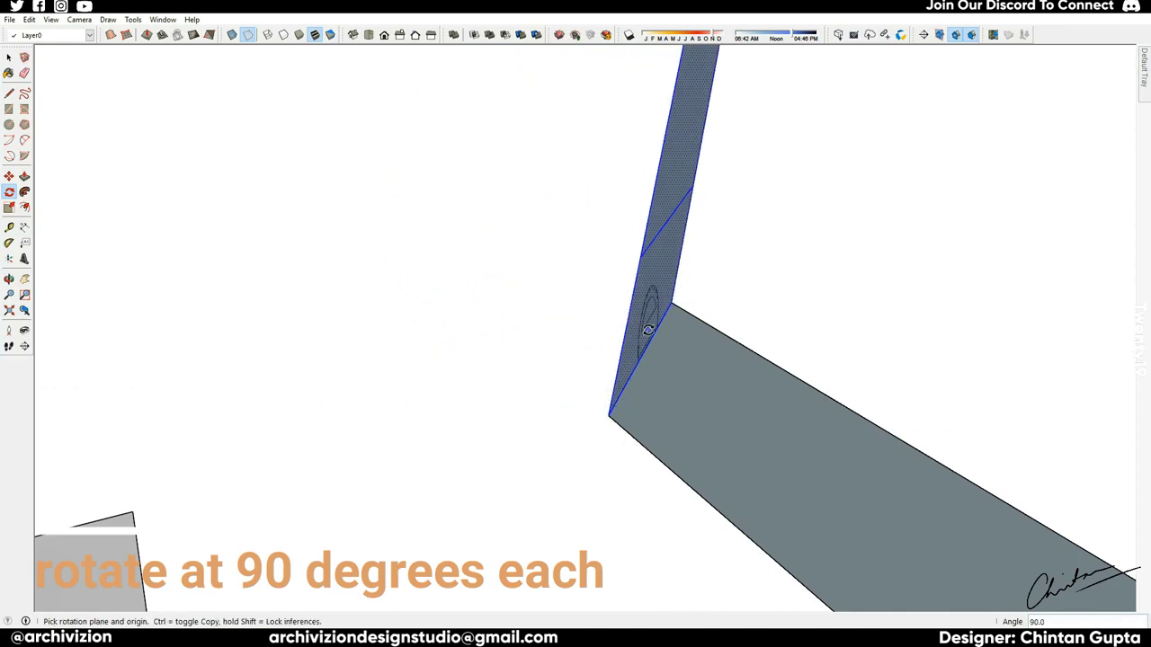
{"action": "key", "text": "space"}
{"action": "middle_click_drag", "start_coordinate": [606, 541], "coordinate": [647, 299]}
Step: Fold the end section 90° about the second dividing line
{"action": "key", "text": "q"}
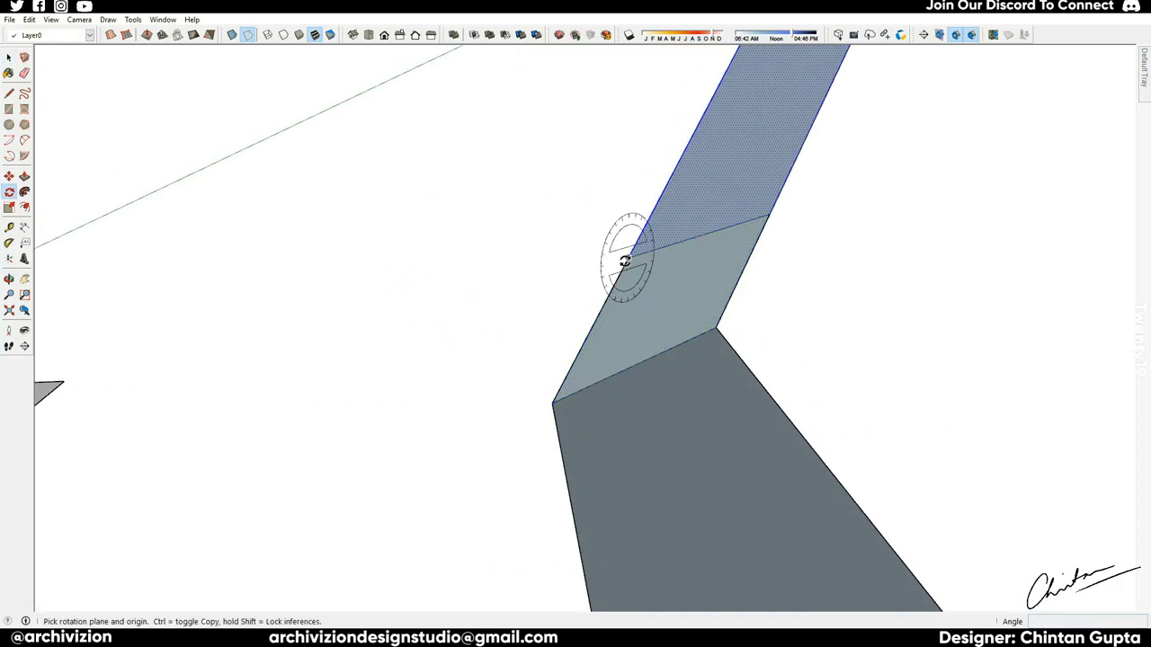
{"action": "key", "text": "Escape"}
{"action": "left_click_drag", "start_coordinate": [627, 259], "coordinate": [794, 210]}
{"action": "left_click", "coordinate": [797, 210]}
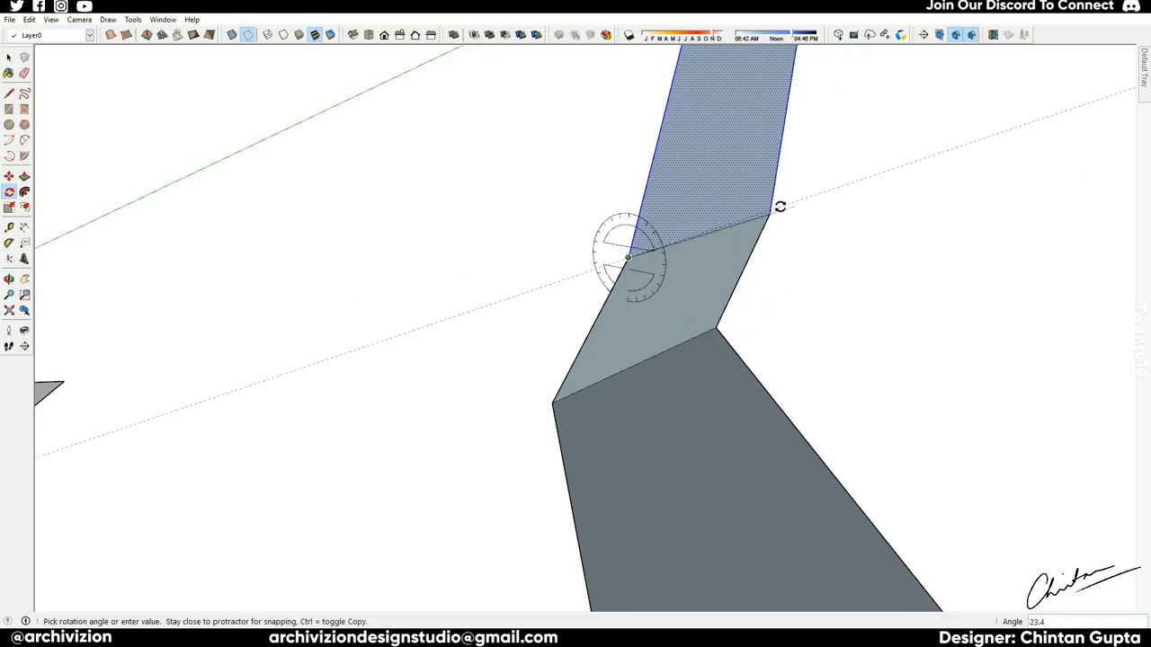
{"action": "key", "text": "Escape"}
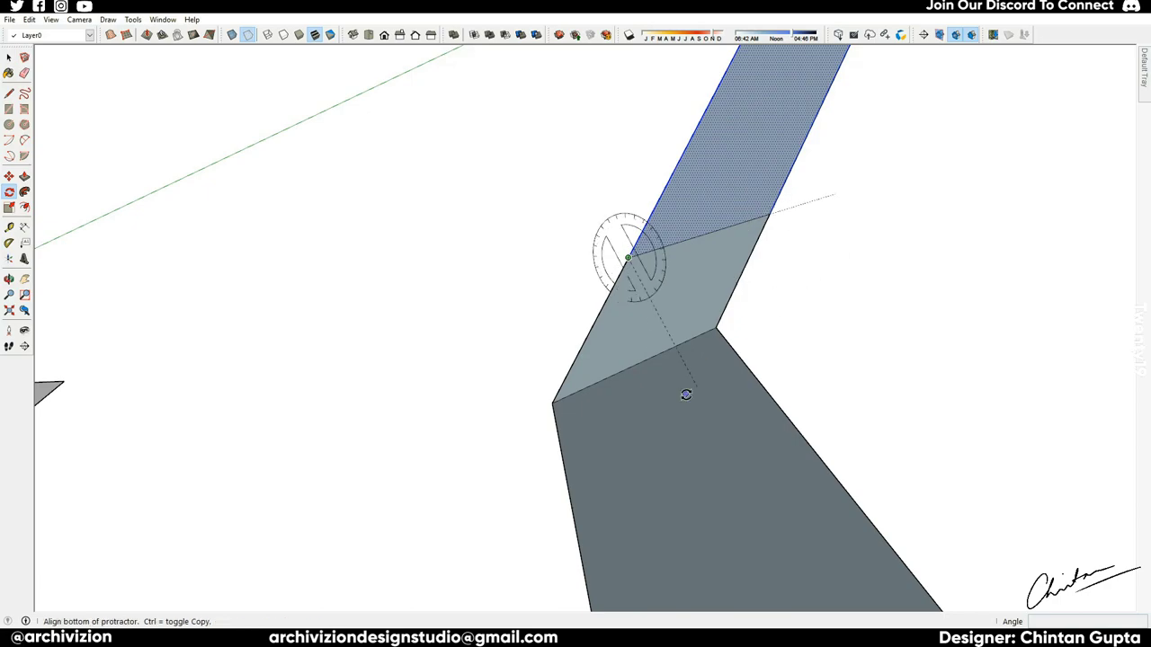
{"action": "left_click", "coordinate": [792, 205]}
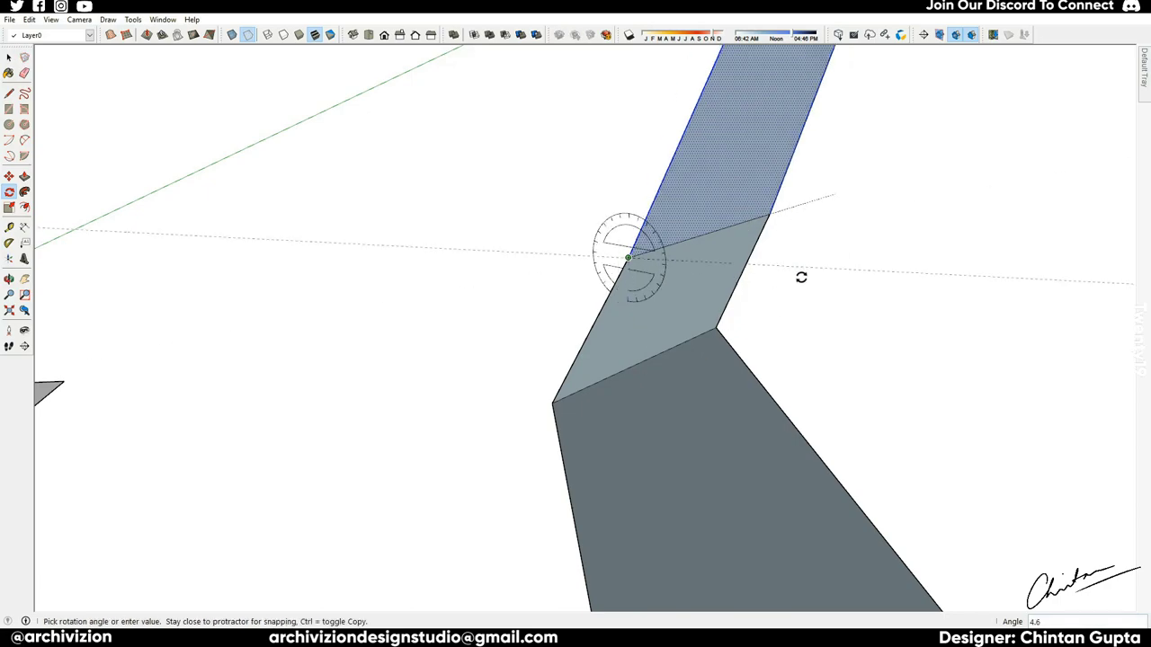
{"action": "left_click", "coordinate": [638, 403]}
{"action": "middle_click_drag", "start_coordinate": [643, 403], "coordinate": [437, 327]}
{"action": "key", "text": "space"}
Step: Draw a small square face starting from the fold edge's midpoint
{"action": "mouse_move", "coordinate": [379, 419]}
{"action": "middle_mouse_down"}
{"action": "mouse_move", "coordinate": [776, 306]}
{"action": "mouse_move", "coordinate": [662, 401]}
{"action": "middle_mouse_up"}
{"action": "scroll", "coordinate": [772, 384], "scroll_direction": "up", "scroll_amount": 5}
{"action": "scroll", "coordinate": [771, 384], "scroll_direction": "down", "scroll_amount": 5}
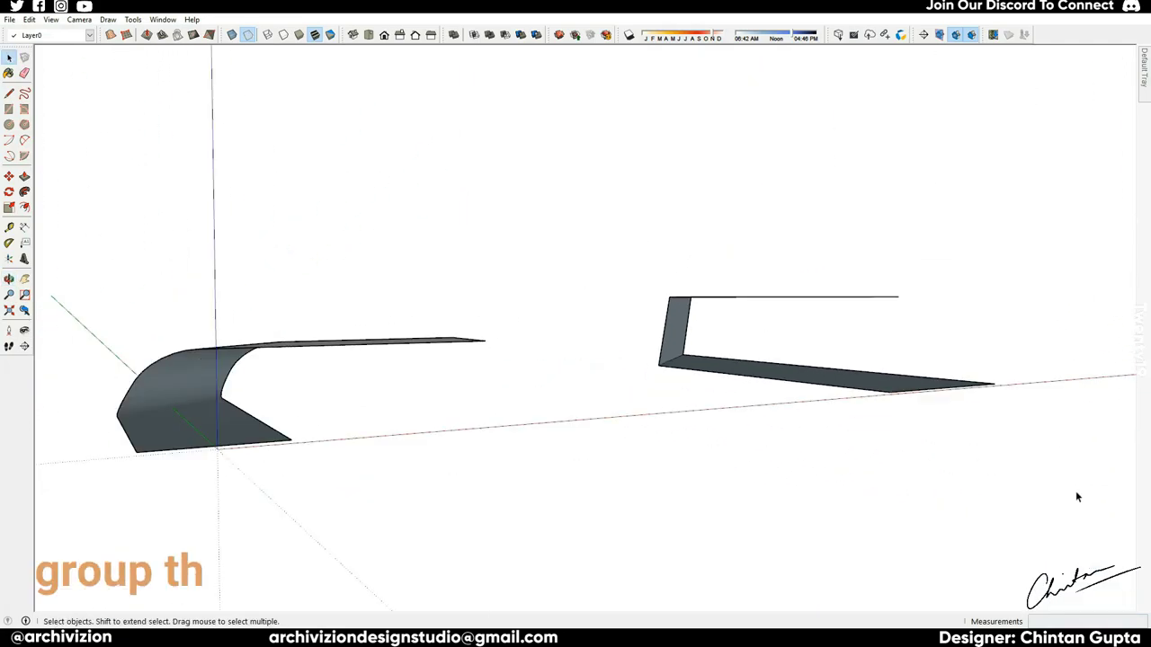
{"action": "mouse_move", "coordinate": [565, 171]}
{"action": "middle_mouse_down"}
{"action": "mouse_move", "coordinate": [666, 297]}
{"action": "mouse_move", "coordinate": [592, 427]}
{"action": "mouse_move", "coordinate": [509, 329]}
{"action": "mouse_move", "coordinate": [578, 303]}
{"action": "mouse_move", "coordinate": [670, 325]}
{"action": "middle_mouse_up"}
{"action": "key", "text": "l"}
{"action": "scroll", "coordinate": [509, 303], "scroll_direction": "up", "scroll_amount": 2}
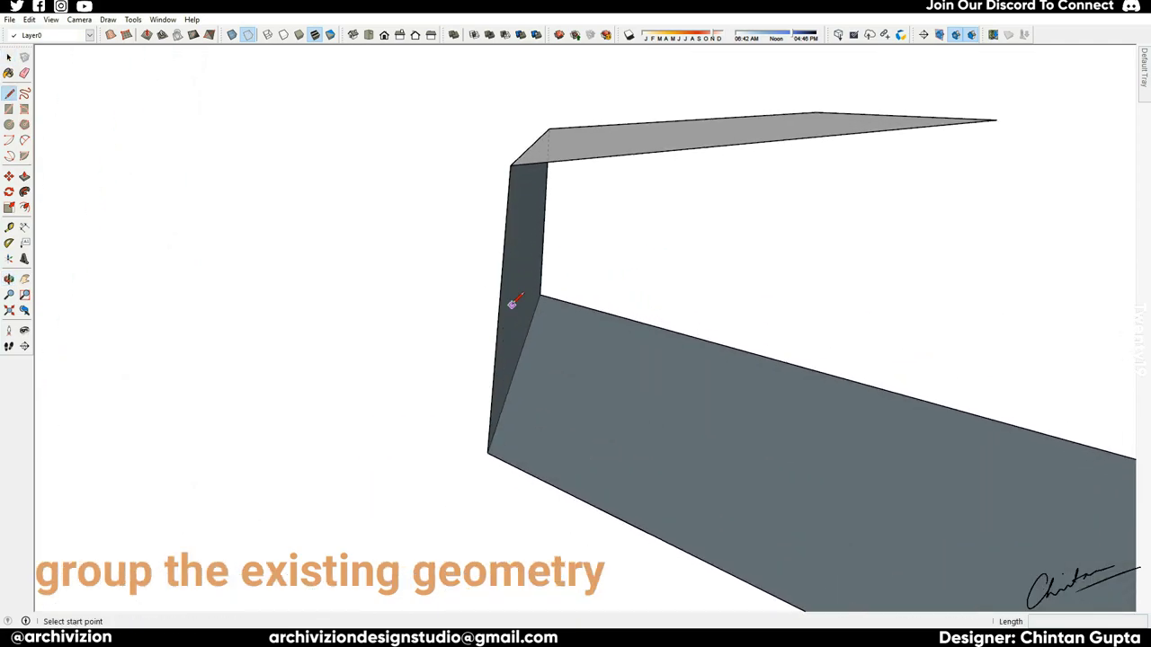
{"action": "scroll", "coordinate": [504, 297], "scroll_direction": "up", "scroll_amount": 2}
{"action": "left_click", "coordinate": [497, 294]}
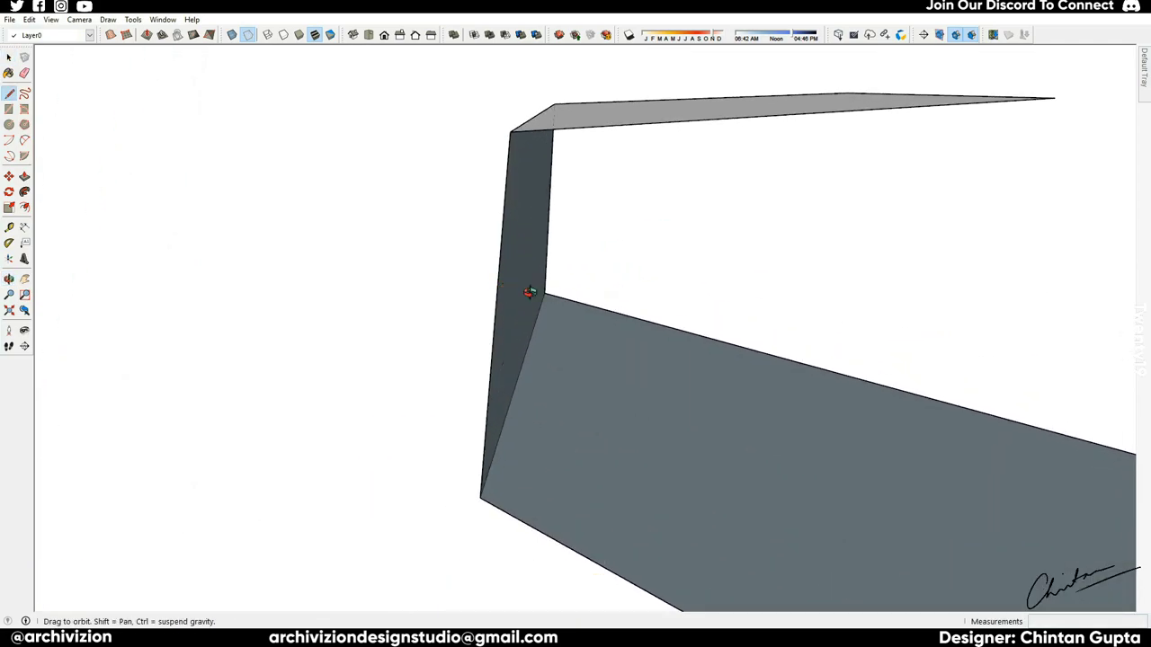
{"action": "mouse_move", "coordinate": [532, 291]}
{"action": "middle_mouse_down"}
{"action": "mouse_move", "coordinate": [712, 249]}
{"action": "mouse_move", "coordinate": [700, 248]}
{"action": "middle_mouse_up"}
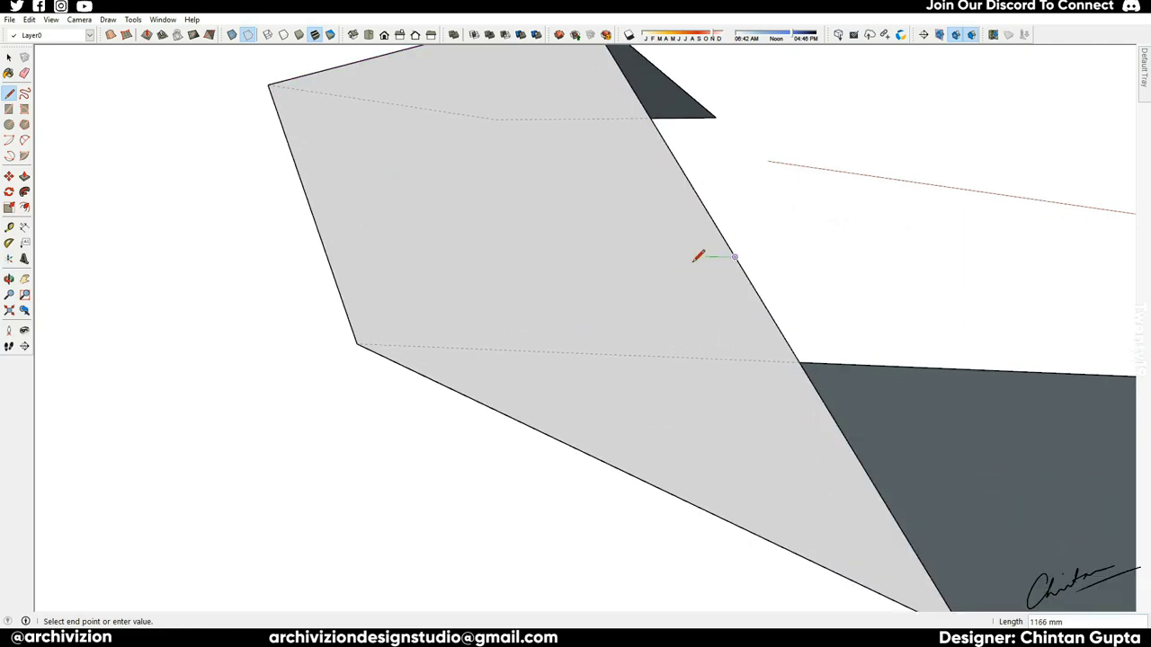
{"action": "left_click", "coordinate": [698, 260]}
{"action": "left_click", "coordinate": [734, 260]}
Step: Draw a circle centred on the fold edge point with its radius reaching the corner
{"action": "key", "text": "space"}
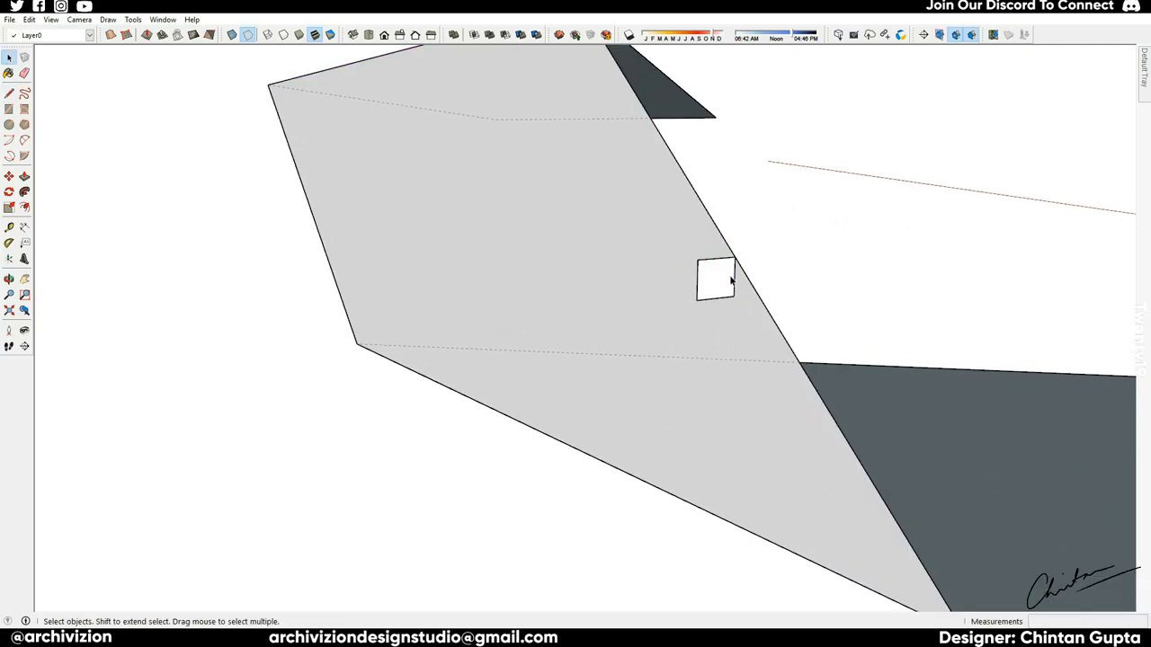
{"action": "middle_click_drag", "start_coordinate": [727, 275], "coordinate": [630, 309]}
{"action": "key", "text": "c"}
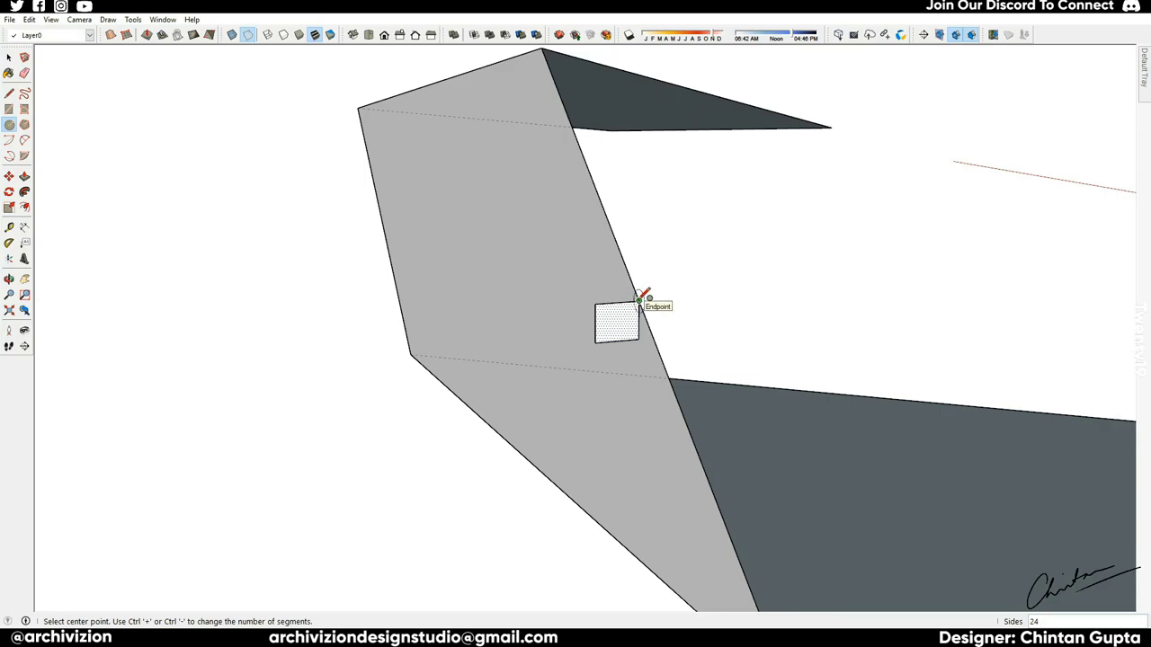
{"action": "left_click", "coordinate": [640, 301]}
{"action": "left_click", "coordinate": [548, 45]}
{"action": "mouse_move", "coordinate": [548, 45]}
{"action": "middle_mouse_down"}
{"action": "mouse_move", "coordinate": [521, 164]}
{"action": "mouse_move", "coordinate": [568, 185]}
{"action": "mouse_move", "coordinate": [809, 179]}
{"action": "mouse_move", "coordinate": [709, 229]}
{"action": "middle_mouse_up"}
{"action": "key", "text": "space"}
{"action": "scroll", "coordinate": [528, 218], "scroll_direction": "up", "scroll_amount": 3}
Step: Split the circle with a vertical line and delete its right half and leftover arc edges
{"action": "key", "text": "l"}
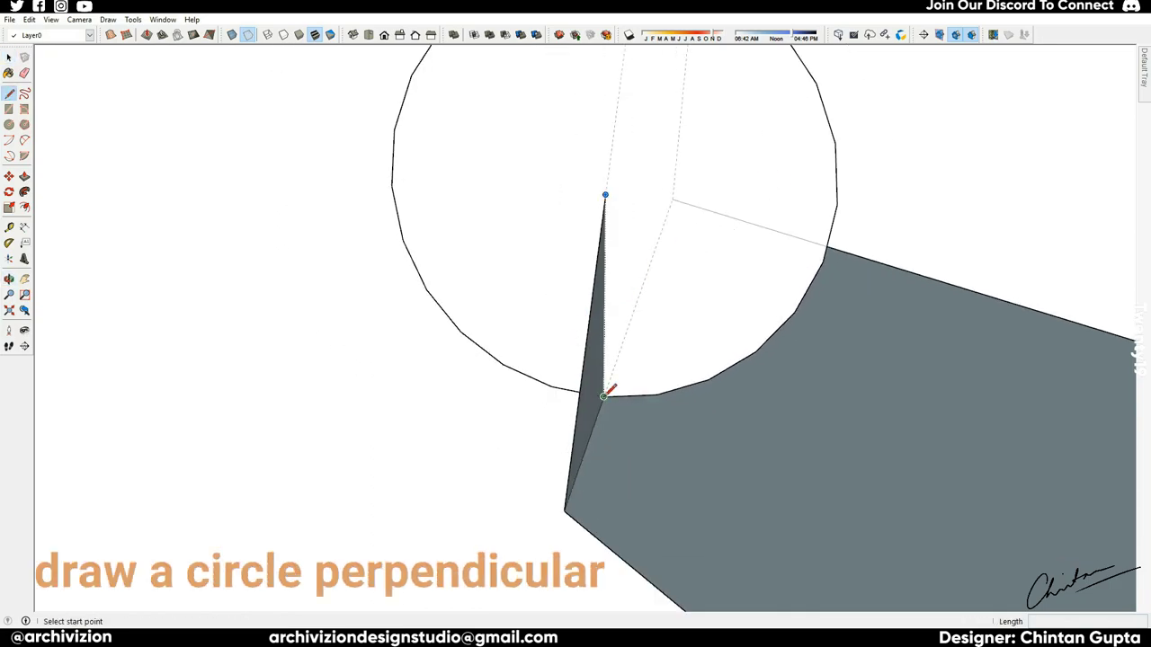
{"action": "mouse_move", "coordinate": [606, 195]}
{"action": "middle_mouse_down"}
{"action": "mouse_move", "coordinate": [591, 137]}
{"action": "mouse_move", "coordinate": [630, 191]}
{"action": "middle_mouse_up"}
{"action": "left_click", "coordinate": [629, 204]}
{"action": "key", "text": "space"}
{"action": "left_click", "coordinate": [719, 262]}
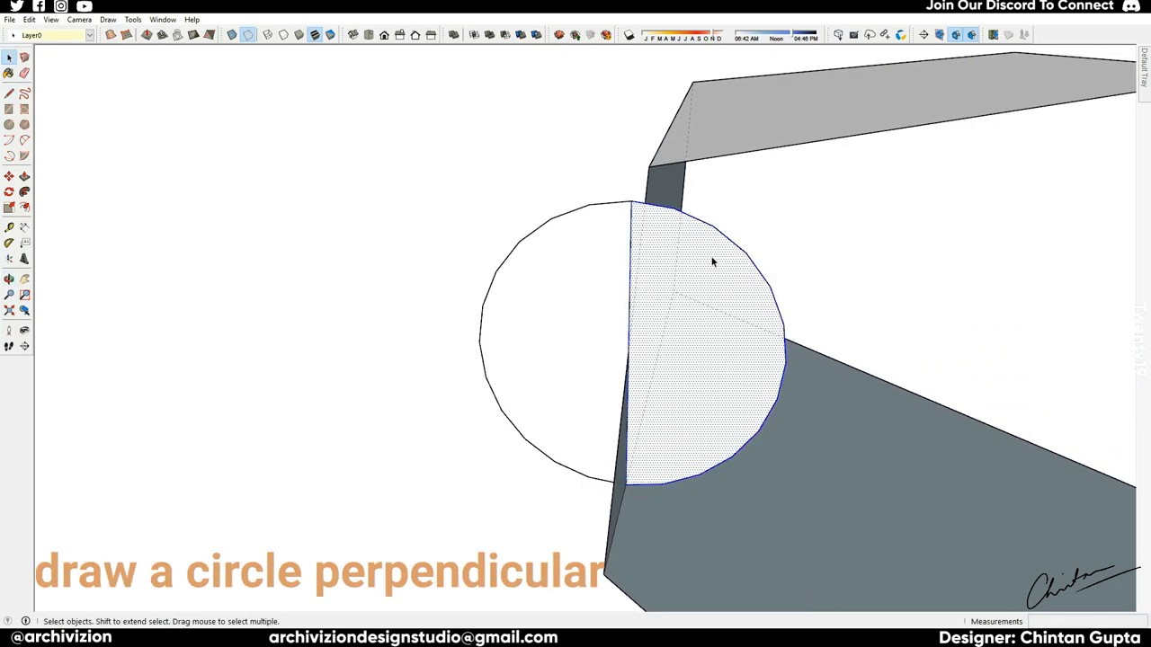
{"action": "mouse_move", "coordinate": [712, 262]}
{"action": "middle_mouse_down"}
{"action": "mouse_move", "coordinate": [617, 278]}
{"action": "mouse_move", "coordinate": [656, 257]}
{"action": "mouse_move", "coordinate": [681, 270]}
{"action": "mouse_move", "coordinate": [560, 293]}
{"action": "mouse_move", "coordinate": [316, 246]}
{"action": "middle_mouse_up"}
{"action": "key", "text": "Delete"}
{"action": "left_click", "coordinate": [724, 250]}
{"action": "key", "text": "Delete"}
{"action": "left_click", "coordinate": [560, 293]}
Step: Move the half-disc against the strip's fold and pull it out into a half-cylinder
{"action": "key", "text": "m"}
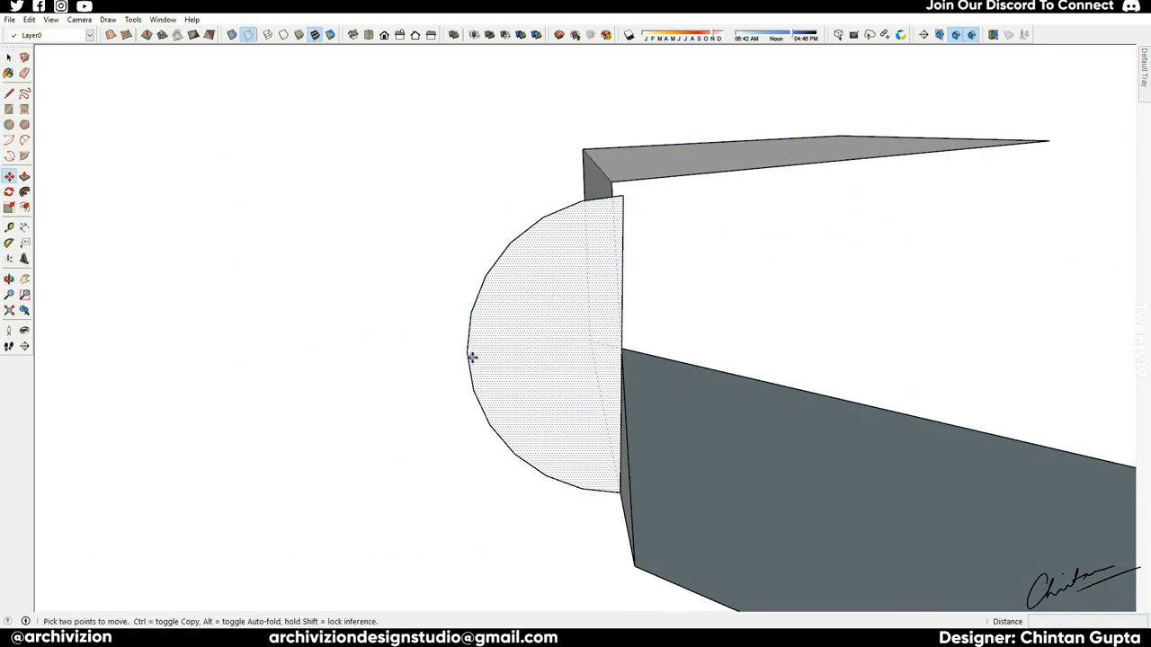
{"action": "left_click", "coordinate": [472, 357]}
{"action": "middle_click_drag", "start_coordinate": [560, 339], "coordinate": [716, 330]}
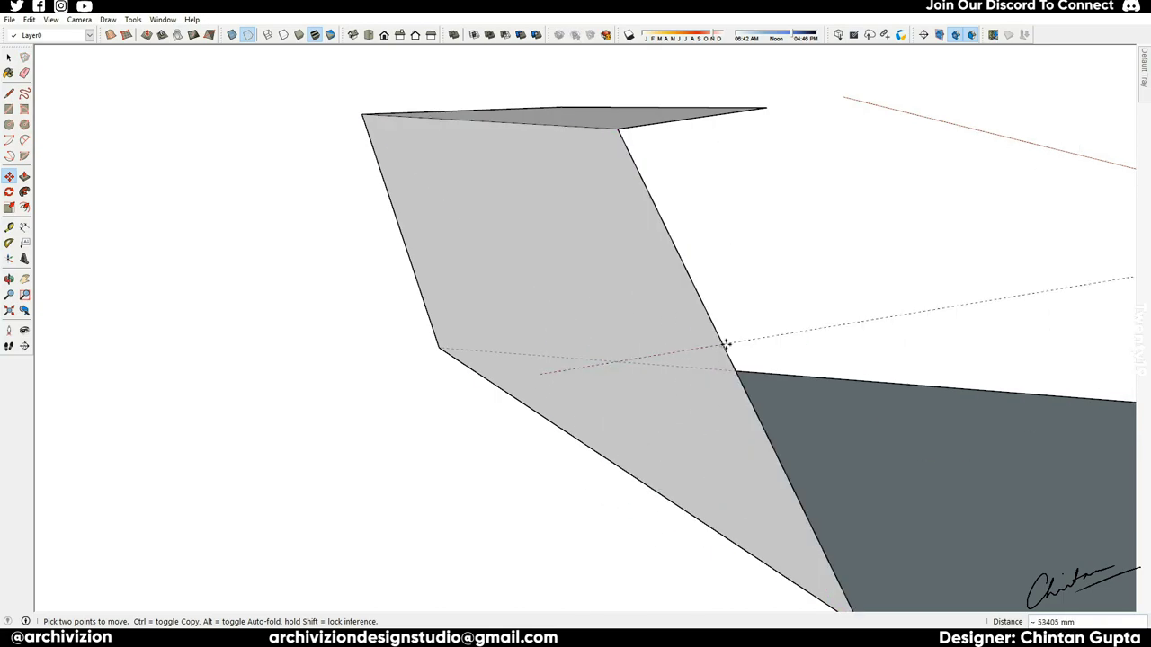
{"action": "middle_click_drag", "start_coordinate": [725, 344], "coordinate": [467, 363]}
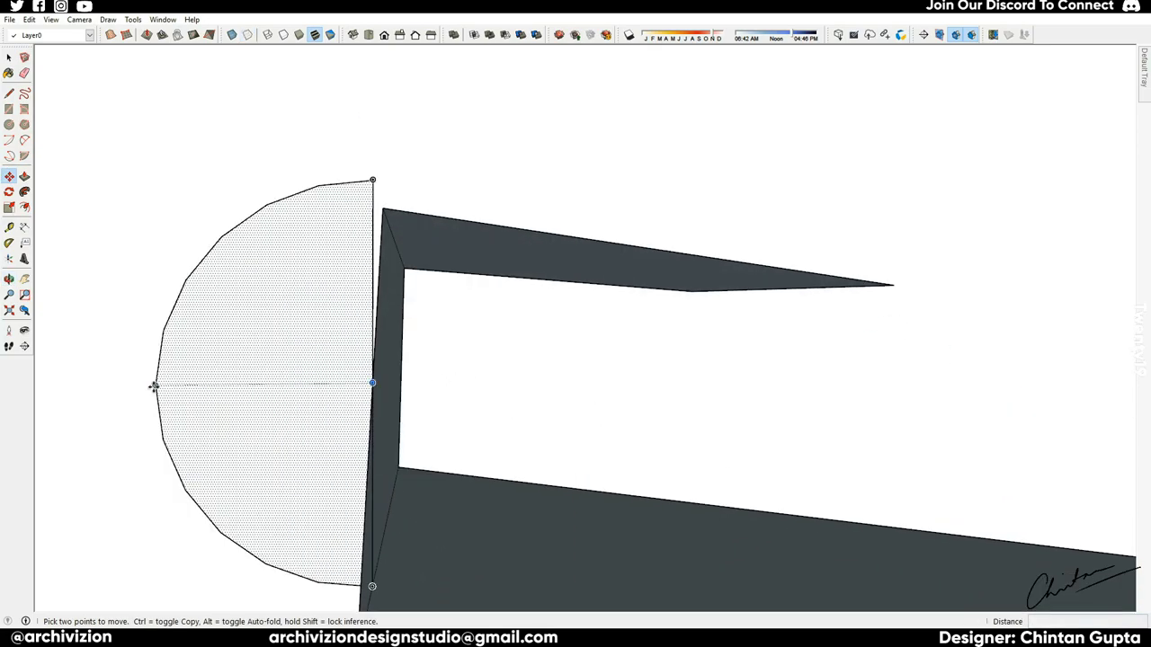
{"action": "left_click", "coordinate": [373, 386]}
{"action": "mouse_move", "coordinate": [372, 386]}
{"action": "middle_mouse_down"}
{"action": "mouse_move", "coordinate": [591, 386]}
{"action": "mouse_move", "coordinate": [475, 378]}
{"action": "mouse_move", "coordinate": [493, 375]}
{"action": "middle_mouse_up"}
{"action": "key", "text": "space"}
{"action": "key", "text": "p"}
{"action": "mouse_move", "coordinate": [494, 375]}
{"action": "left_mouse_down"}
{"action": "mouse_move", "coordinate": [207, 471]}
{"action": "mouse_move", "coordinate": [496, 366]}
{"action": "left_mouse_up"}
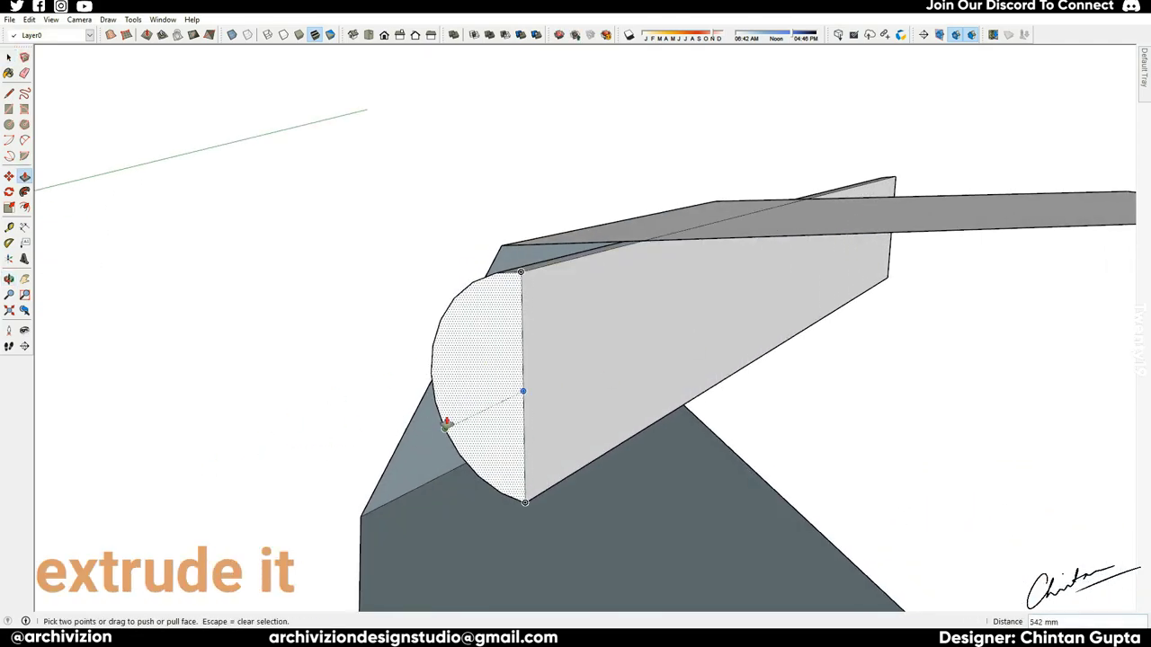
Step: Orbit around the extruded half-cylinder and briefly check the view display options
{"action": "mouse_move", "coordinate": [446, 423]}
{"action": "middle_mouse_down"}
{"action": "mouse_move", "coordinate": [278, 442]}
{"action": "mouse_move", "coordinate": [441, 424]}
{"action": "mouse_move", "coordinate": [399, 386]}
{"action": "mouse_move", "coordinate": [452, 296]}
{"action": "mouse_move", "coordinate": [411, 333]}
{"action": "mouse_move", "coordinate": [360, 297]}
{"action": "middle_mouse_up"}
{"action": "left_click", "coordinate": [51, 19]}
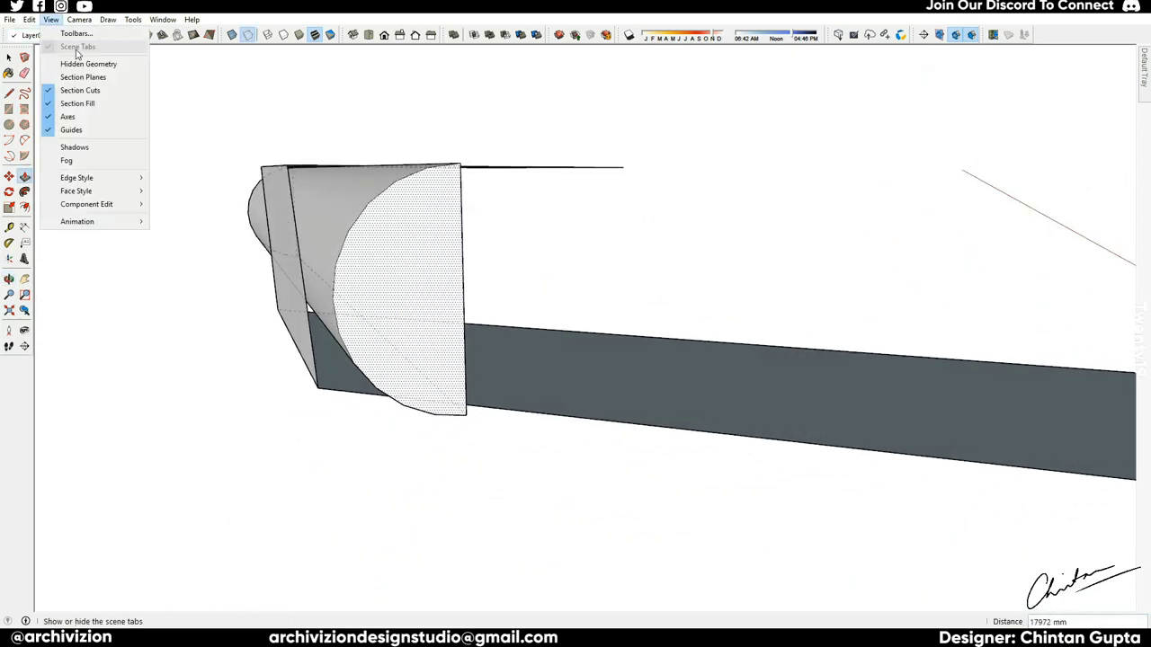
{"action": "key", "text": "Escape"}
{"action": "key", "text": "space"}
{"action": "middle_click_drag", "start_coordinate": [264, 357], "coordinate": [314, 321]}
Step: Draw lines to the intersection points on top and underneath, closing a new face
{"action": "scroll", "coordinate": [314, 321], "scroll_direction": "up", "scroll_amount": 3}
{"action": "key", "text": "l"}
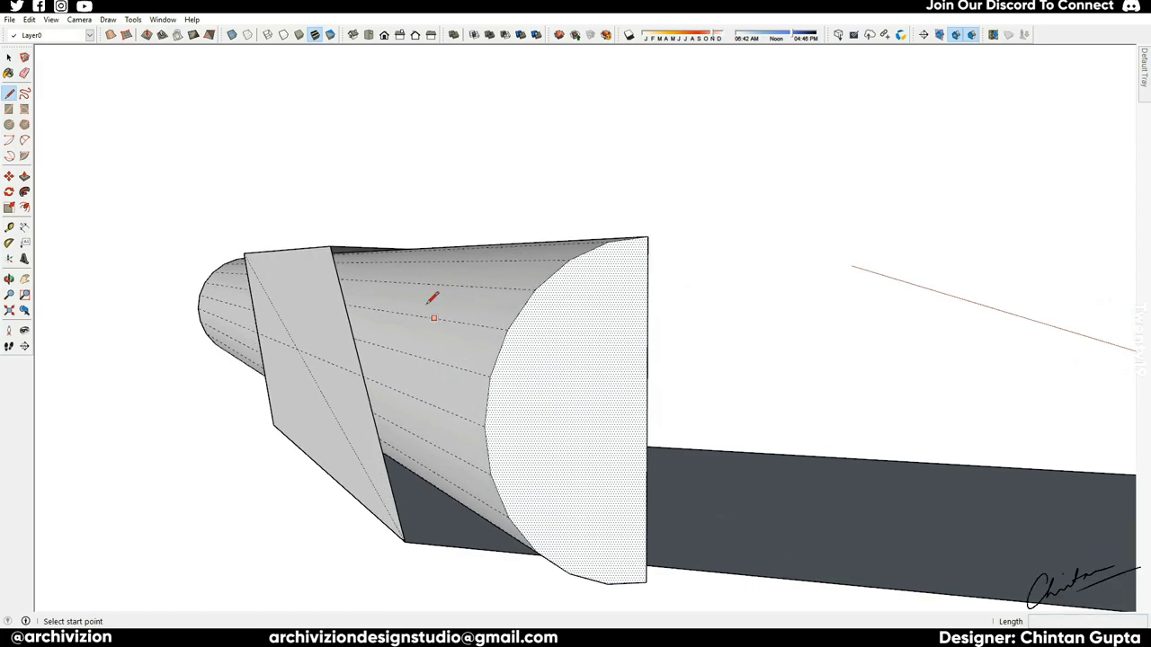
{"action": "middle_click_drag", "start_coordinate": [433, 318], "coordinate": [448, 164]}
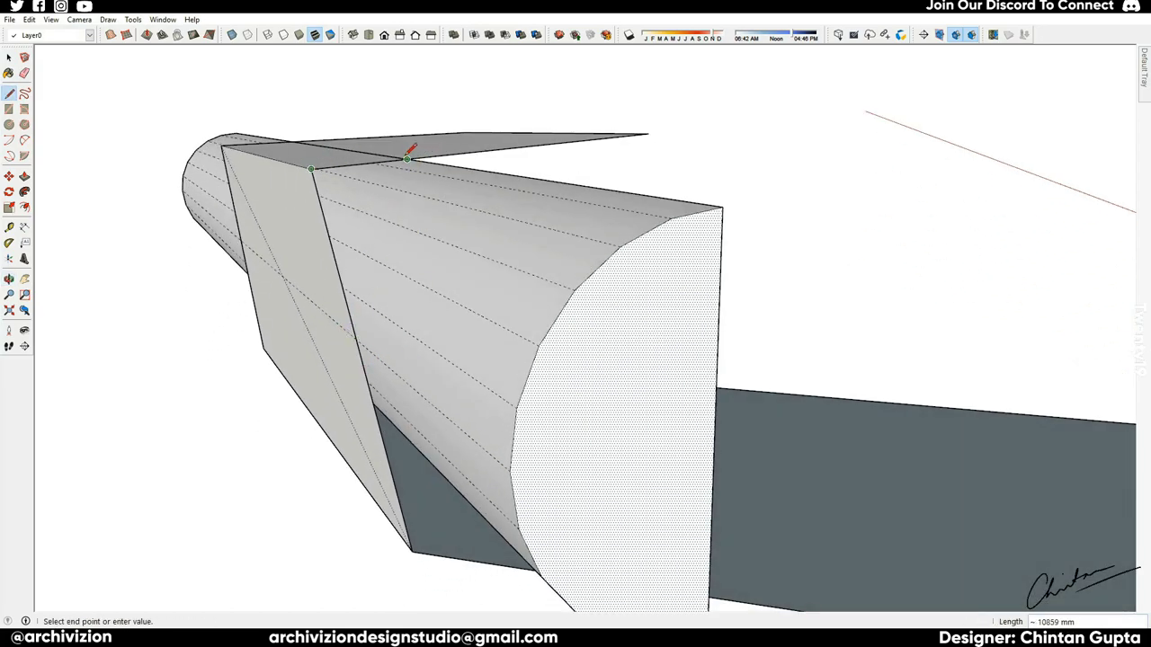
{"action": "left_click", "coordinate": [408, 158]}
{"action": "mouse_move", "coordinate": [408, 158]}
{"action": "middle_mouse_down"}
{"action": "mouse_move", "coordinate": [459, 219]}
{"action": "mouse_move", "coordinate": [518, 383]}
{"action": "middle_mouse_up"}
{"action": "left_click", "coordinate": [584, 397]}
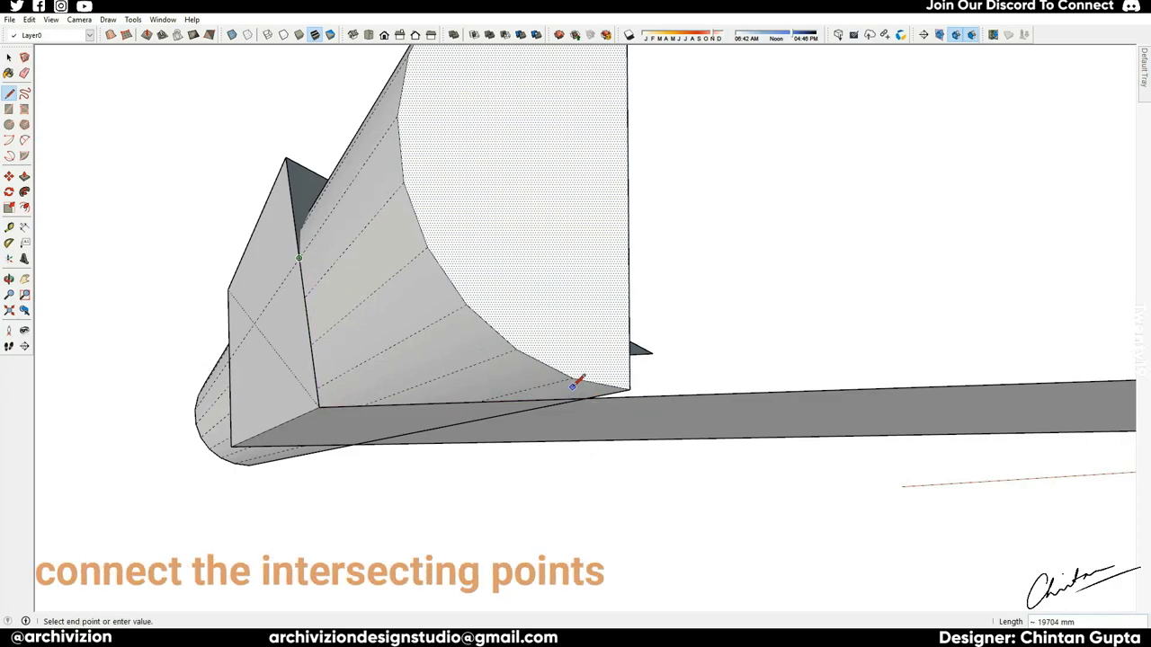
{"action": "left_click", "coordinate": [589, 392]}
{"action": "mouse_move", "coordinate": [590, 393]}
{"action": "middle_mouse_down"}
{"action": "mouse_move", "coordinate": [249, 296]}
{"action": "mouse_move", "coordinate": [779, 297]}
{"action": "mouse_move", "coordinate": [781, 409]}
{"action": "middle_mouse_up"}
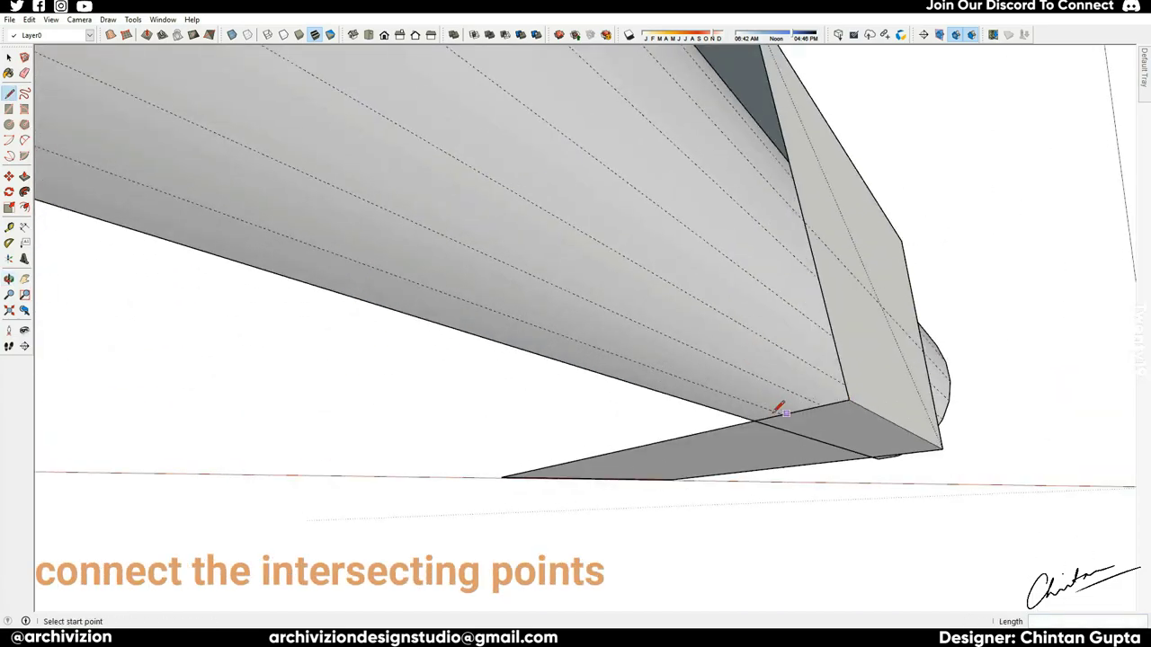
{"action": "left_click", "coordinate": [824, 250]}
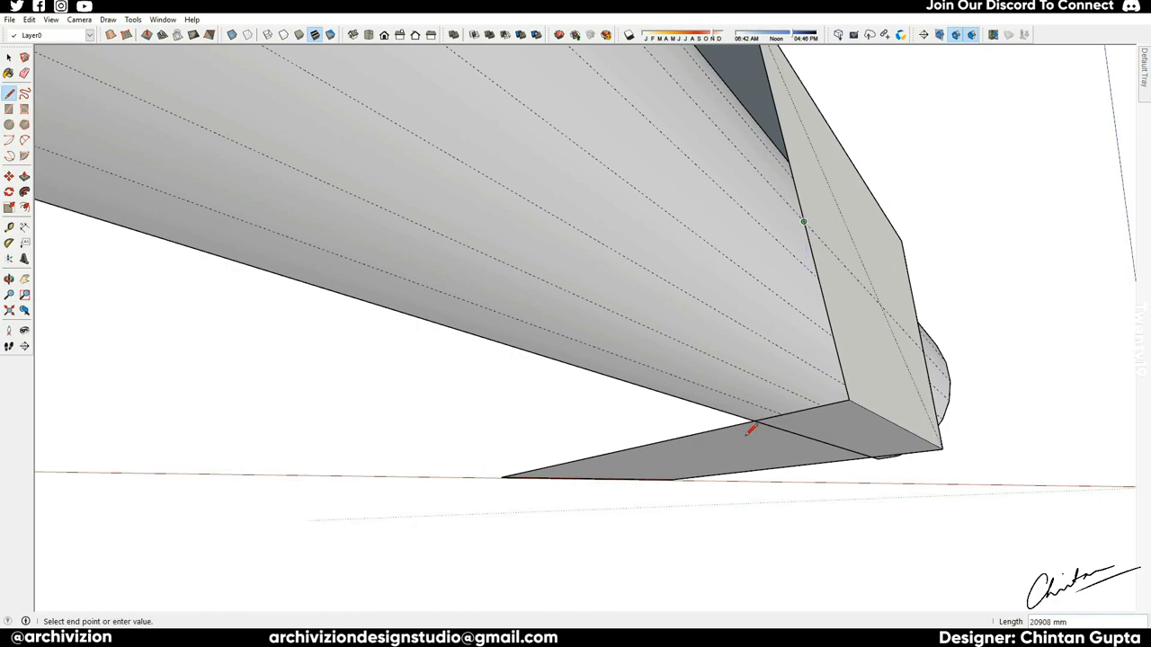
Step: Connect the strip's corner endpoint to the intersection point from below, then cancel the leftover line
{"action": "mouse_move", "coordinate": [809, 318]}
{"action": "middle_mouse_down"}
{"action": "mouse_move", "coordinate": [905, 378]}
{"action": "mouse_move", "coordinate": [841, 411]}
{"action": "middle_mouse_up"}
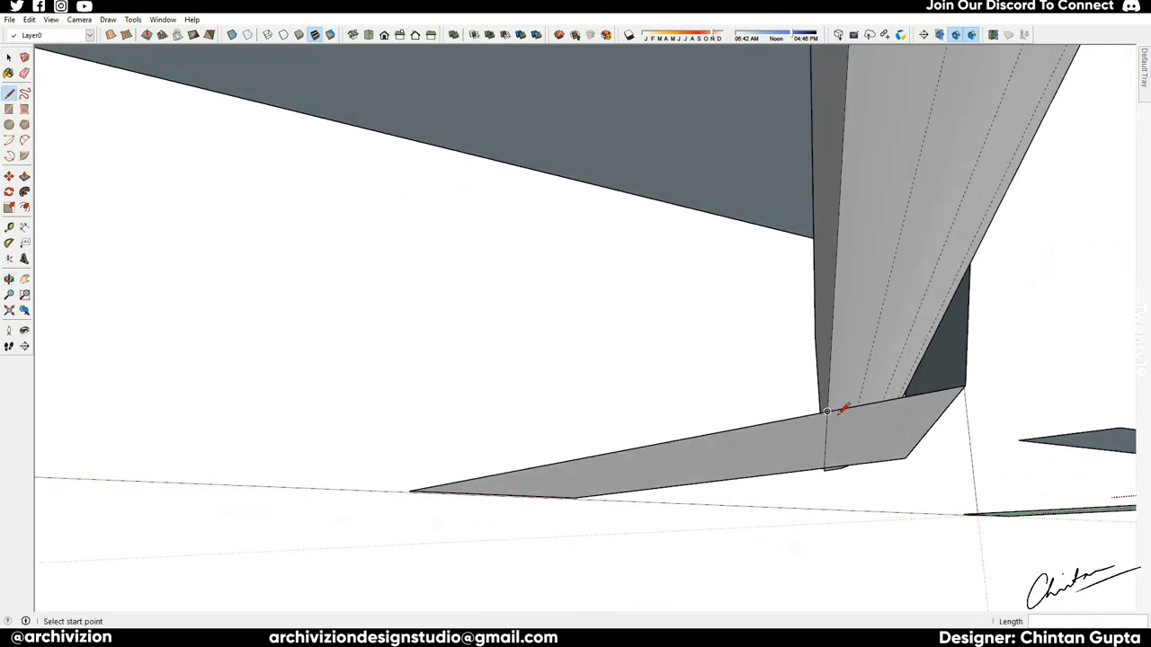
{"action": "left_click", "coordinate": [964, 385]}
{"action": "mouse_move", "coordinate": [964, 386]}
{"action": "middle_mouse_down"}
{"action": "mouse_move", "coordinate": [953, 321]}
{"action": "mouse_move", "coordinate": [836, 206]}
{"action": "mouse_move", "coordinate": [822, 290]}
{"action": "mouse_move", "coordinate": [735, 298]}
{"action": "middle_mouse_up"}
{"action": "middle_click_drag", "start_coordinate": [662, 297], "coordinate": [778, 454]}
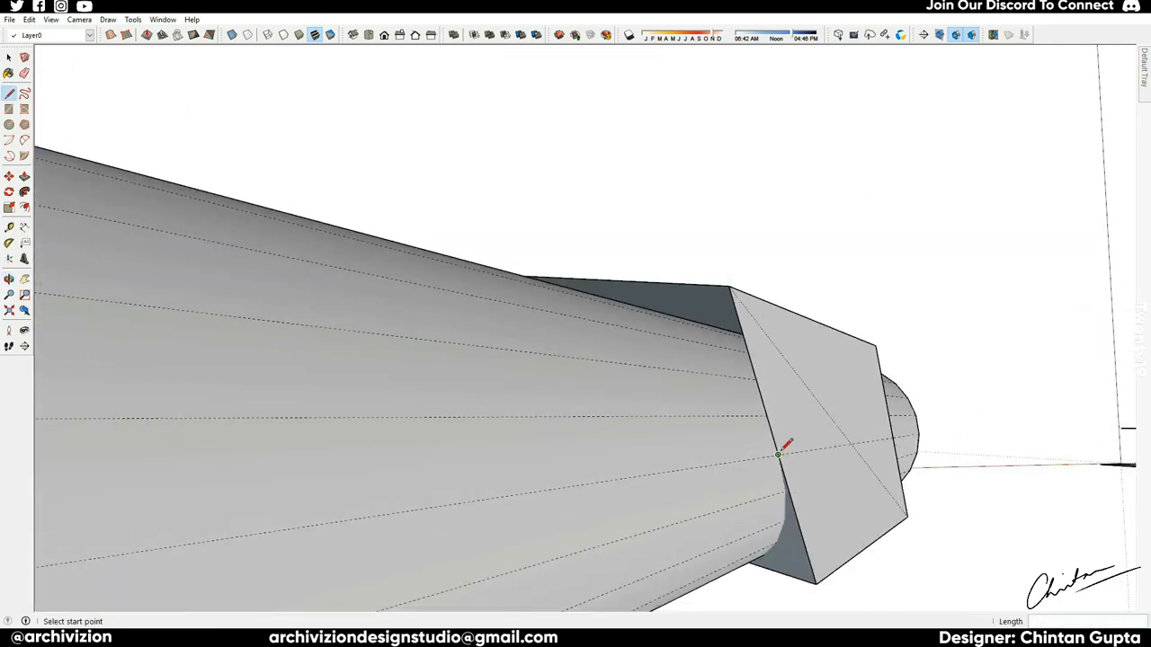
{"action": "middle_click_drag", "start_coordinate": [731, 285], "coordinate": [530, 330]}
{"action": "mouse_move", "coordinate": [442, 350]}
{"action": "middle_mouse_down"}
{"action": "mouse_move", "coordinate": [657, 588]}
{"action": "mouse_move", "coordinate": [618, 458]}
{"action": "middle_mouse_up"}
{"action": "left_click", "coordinate": [615, 460]}
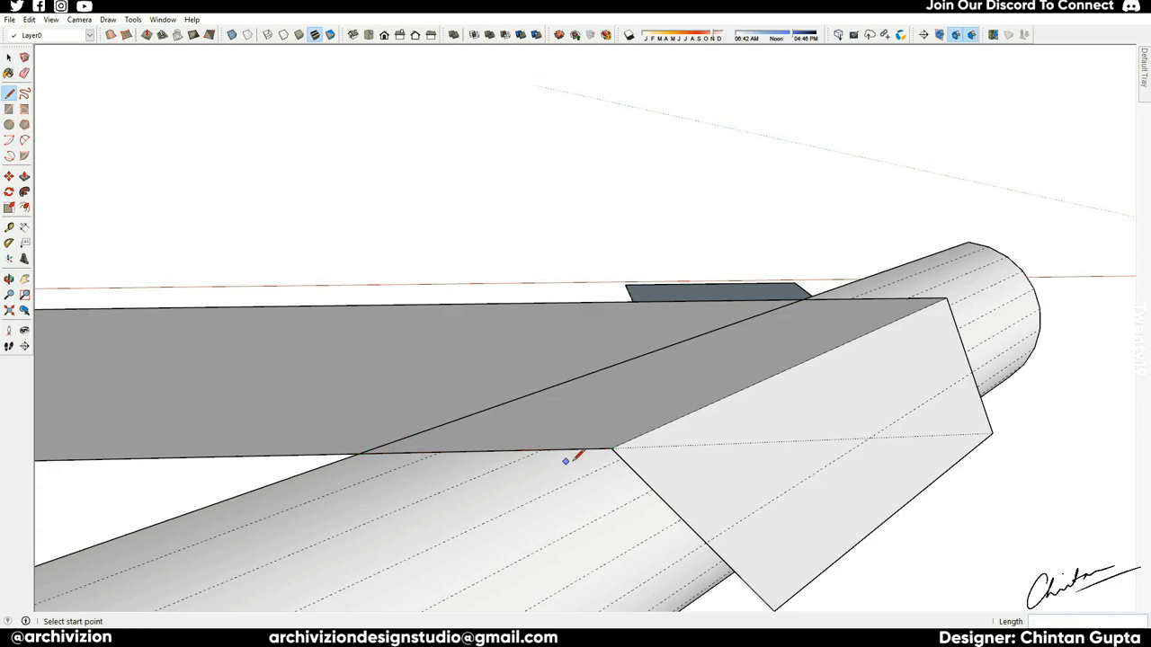
{"action": "mouse_move", "coordinate": [369, 447]}
{"action": "middle_mouse_down"}
{"action": "mouse_move", "coordinate": [390, 465]}
{"action": "mouse_move", "coordinate": [356, 452]}
{"action": "middle_mouse_up"}
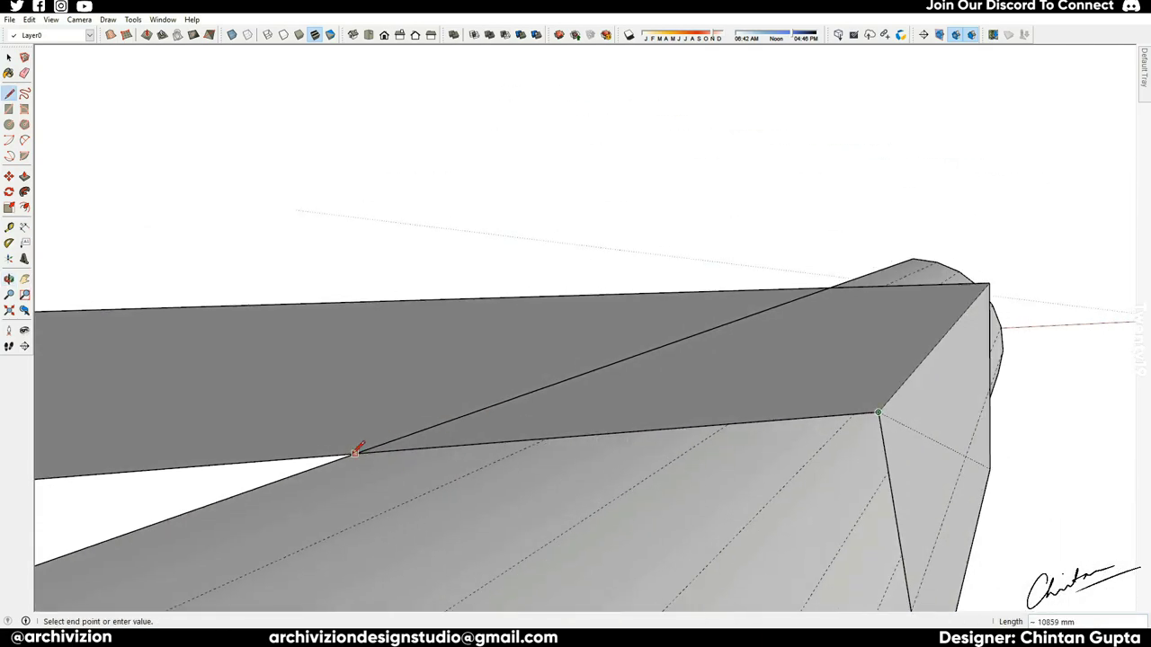
{"action": "middle_click_drag", "start_coordinate": [707, 478], "coordinate": [805, 205]}
{"action": "key", "text": "Escape"}
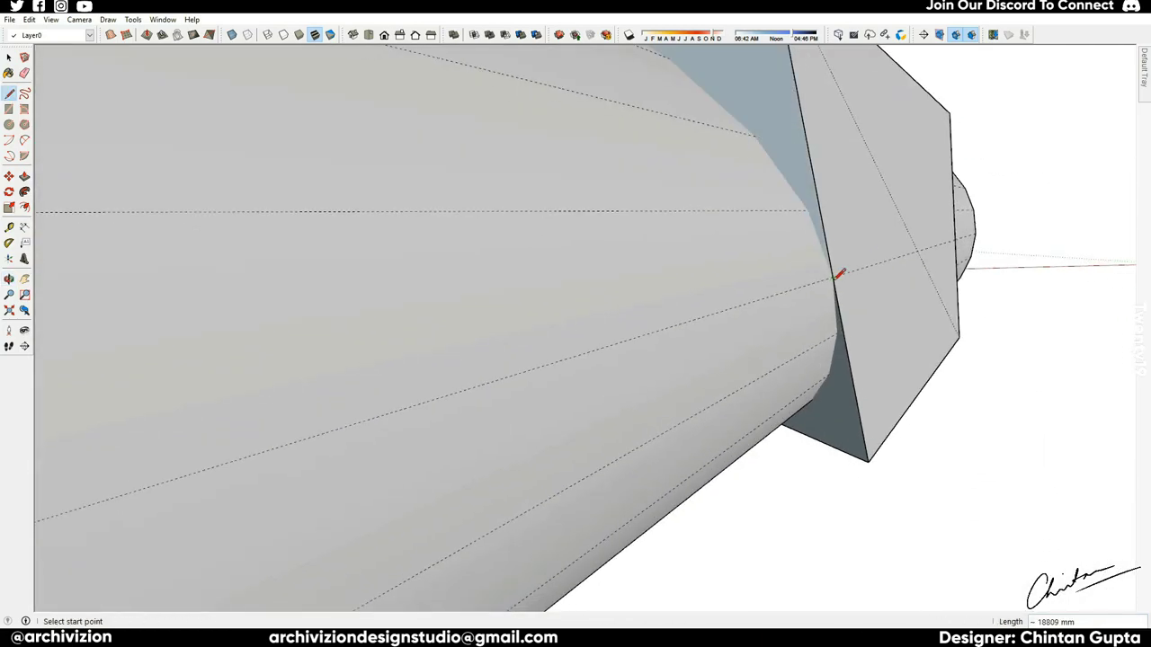
{"action": "key", "text": "space"}
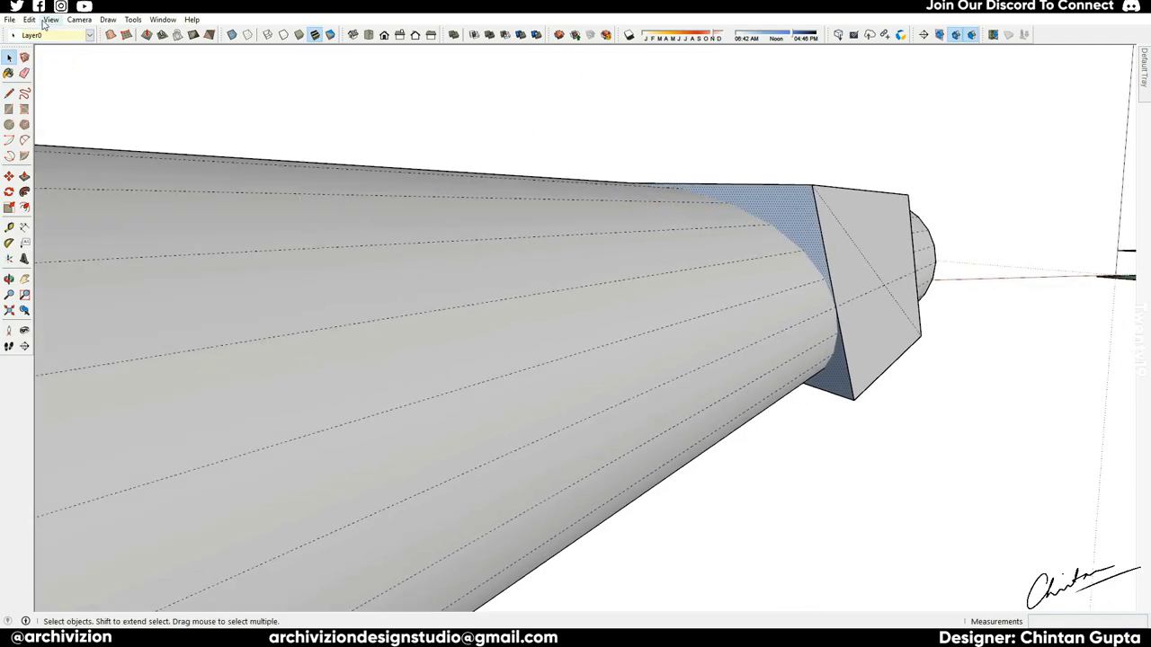
Step: Turn off Hidden Geometry and run Intersect Faces on the half-cylinder's curved surface
{"action": "left_click", "coordinate": [50, 19]}
{"action": "left_click", "coordinate": [72, 65]}
{"action": "left_click", "coordinate": [638, 322]}
{"action": "mouse_move", "coordinate": [810, 225]}
{"action": "middle_mouse_down"}
{"action": "mouse_move", "coordinate": [704, 316]}
{"action": "mouse_move", "coordinate": [692, 409]}
{"action": "middle_mouse_up"}
{"action": "right_click", "coordinate": [639, 209]}
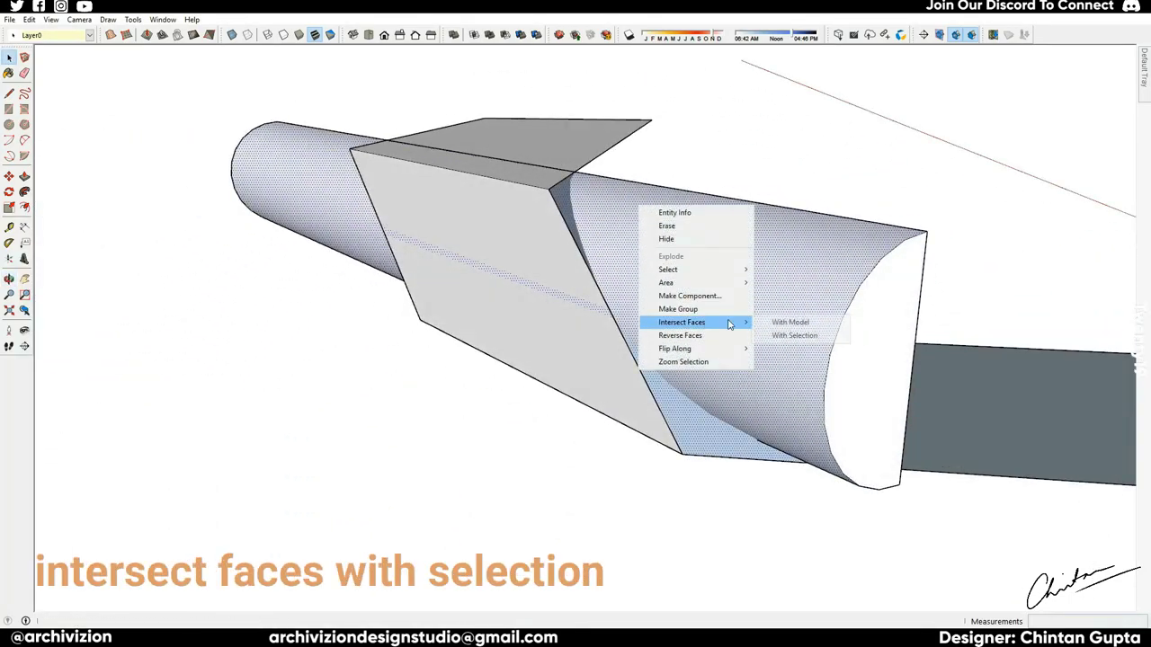
{"action": "left_click", "coordinate": [790, 335]}
{"action": "mouse_move", "coordinate": [800, 182]}
{"action": "middle_mouse_down"}
{"action": "mouse_move", "coordinate": [416, 93]}
{"action": "mouse_move", "coordinate": [644, 318]}
{"action": "mouse_move", "coordinate": [686, 319]}
{"action": "mouse_move", "coordinate": [663, 321]}
{"action": "mouse_move", "coordinate": [547, 168]}
{"action": "mouse_move", "coordinate": [484, 324]}
{"action": "mouse_move", "coordinate": [578, 296]}
{"action": "mouse_move", "coordinate": [966, 380]}
{"action": "mouse_move", "coordinate": [922, 427]}
{"action": "middle_mouse_up"}
{"action": "left_click", "coordinate": [614, 281]}
Step: Explode the half-cylinder group into loose geometry
{"action": "right_click", "coordinate": [613, 276]}
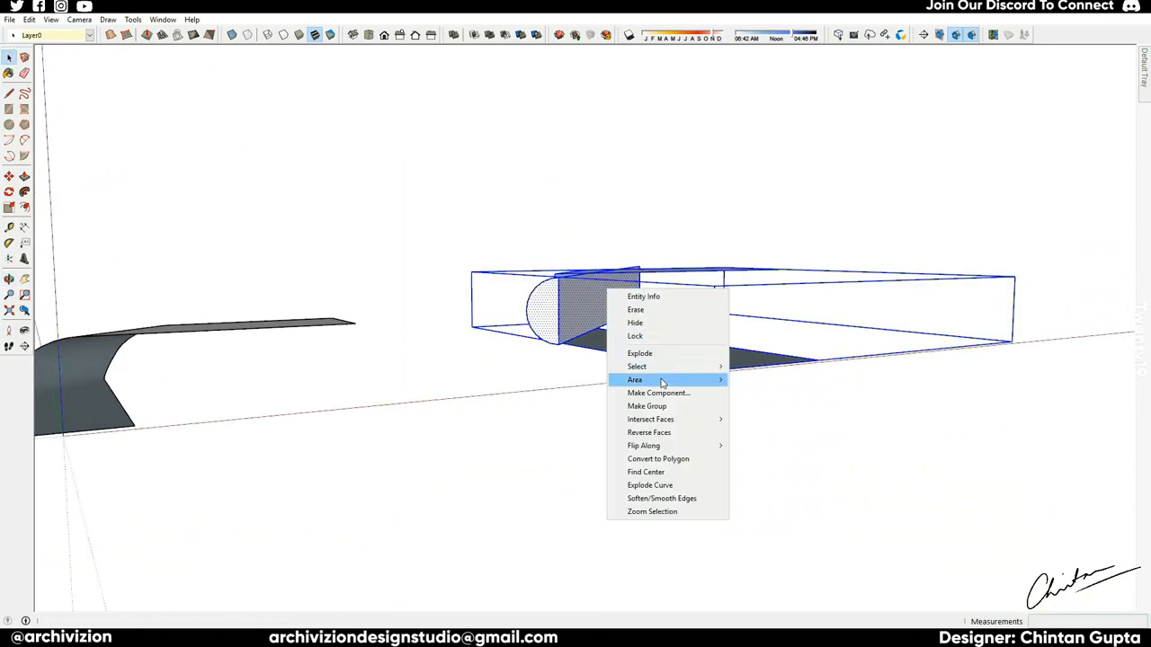
{"action": "left_click", "coordinate": [654, 380]}
{"action": "middle_click_drag", "start_coordinate": [655, 381], "coordinate": [619, 390]}
{"action": "scroll", "coordinate": [593, 369], "scroll_direction": "up", "scroll_amount": 5}
Step: Erase the leftover box faces, end-cap rim, stray edges and triangular face around the bend
{"action": "key", "text": "e"}
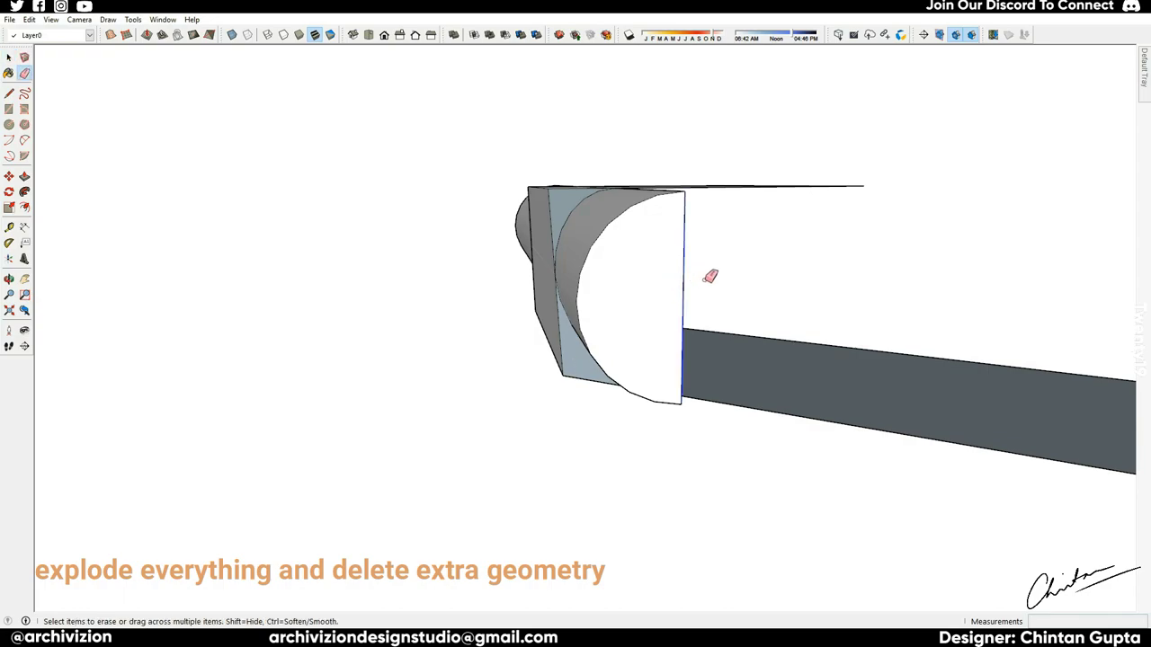
{"action": "middle_click_drag", "start_coordinate": [711, 276], "coordinate": [527, 329]}
{"action": "left_click_drag", "start_coordinate": [717, 239], "coordinate": [706, 265]}
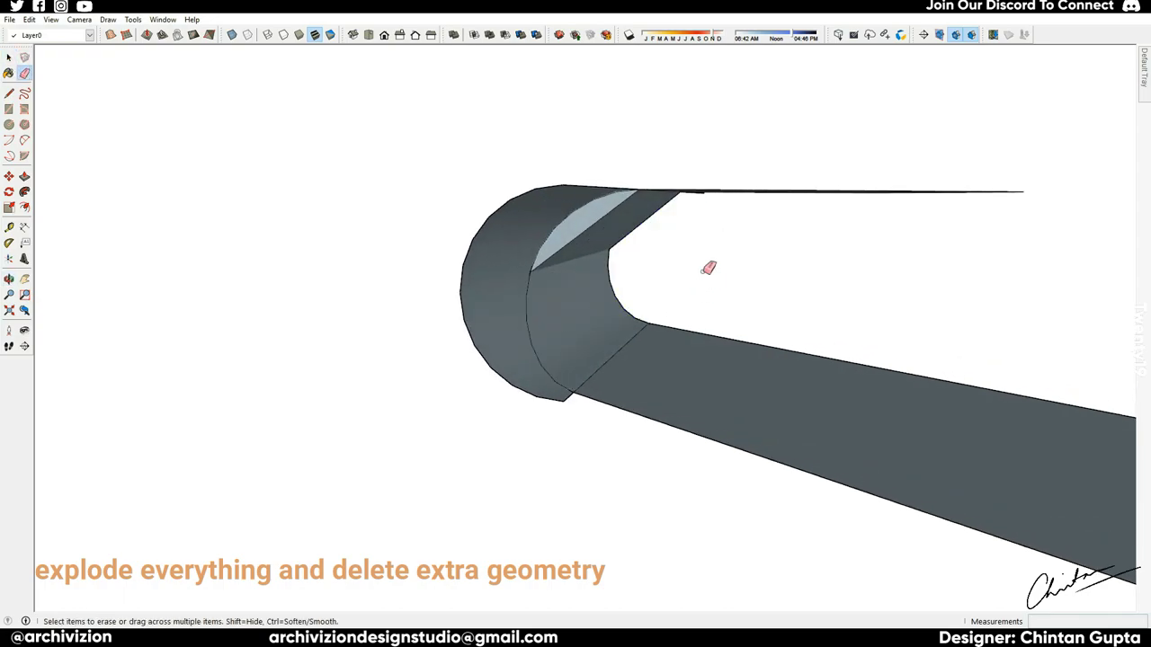
{"action": "middle_click_drag", "start_coordinate": [707, 264], "coordinate": [578, 211]}
{"action": "left_click", "coordinate": [580, 218]}
{"action": "left_click_drag", "start_coordinate": [470, 252], "coordinate": [578, 187]}
{"action": "scroll", "coordinate": [498, 315], "scroll_direction": "up", "scroll_amount": 3}
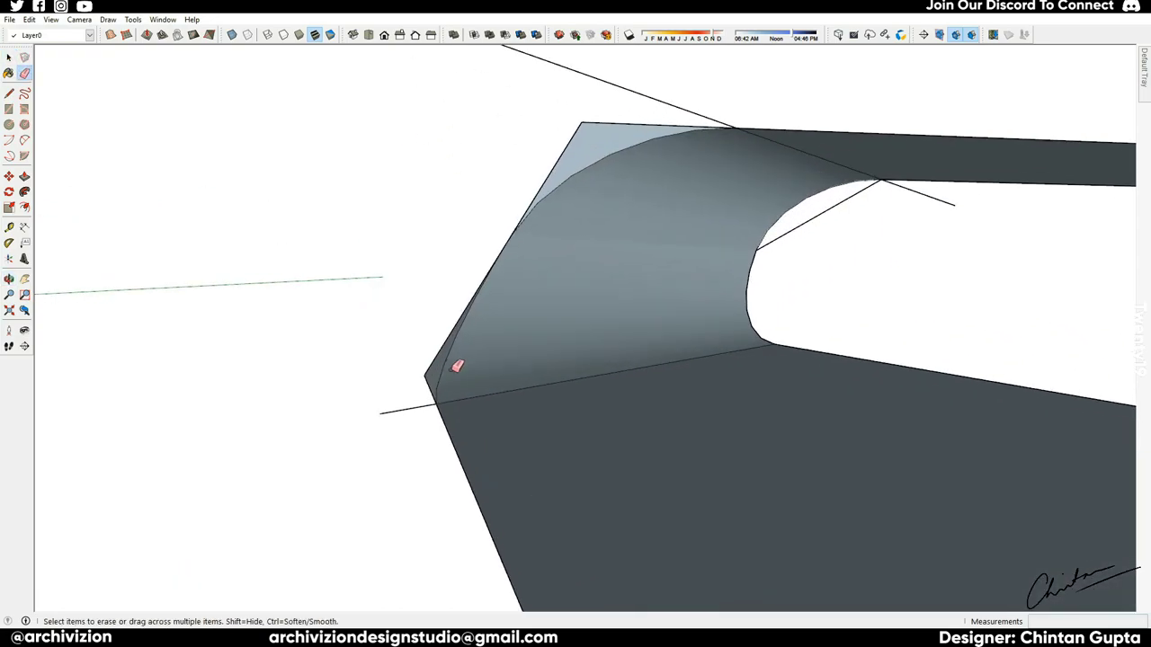
{"action": "left_click", "coordinate": [619, 146]}
{"action": "mouse_move", "coordinate": [618, 145]}
{"action": "middle_mouse_down"}
{"action": "mouse_move", "coordinate": [629, 167]}
{"action": "mouse_move", "coordinate": [740, 134]}
{"action": "mouse_move", "coordinate": [678, 219]}
{"action": "mouse_move", "coordinate": [518, 247]}
{"action": "mouse_move", "coordinate": [634, 208]}
{"action": "mouse_move", "coordinate": [525, 147]}
{"action": "mouse_move", "coordinate": [534, 267]}
{"action": "mouse_move", "coordinate": [596, 273]}
{"action": "middle_mouse_up"}
{"action": "left_click", "coordinate": [518, 248]}
{"action": "key", "text": "space"}
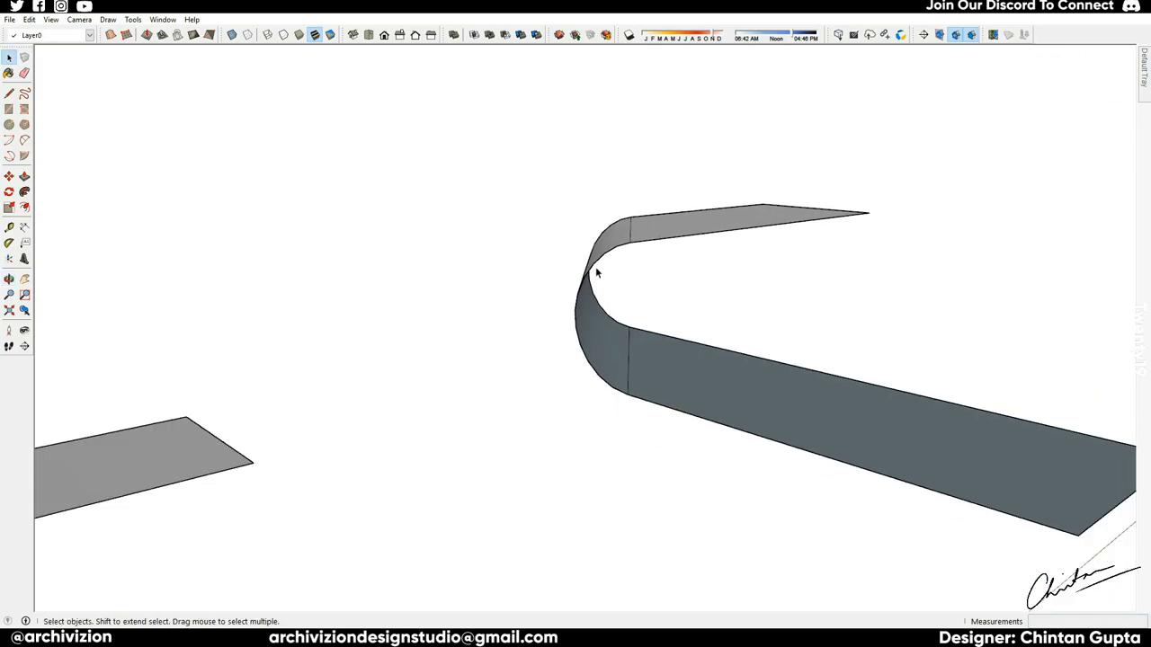
Step: Select the whole curved strip and apply Soften/Smooth Edges to the bend
{"action": "scroll", "coordinate": [596, 272], "scroll_direction": "down", "scroll_amount": 3}
{"action": "triple_click", "coordinate": [540, 250]}
{"action": "right_click", "coordinate": [583, 358]}
{"action": "left_click", "coordinate": [642, 513]}
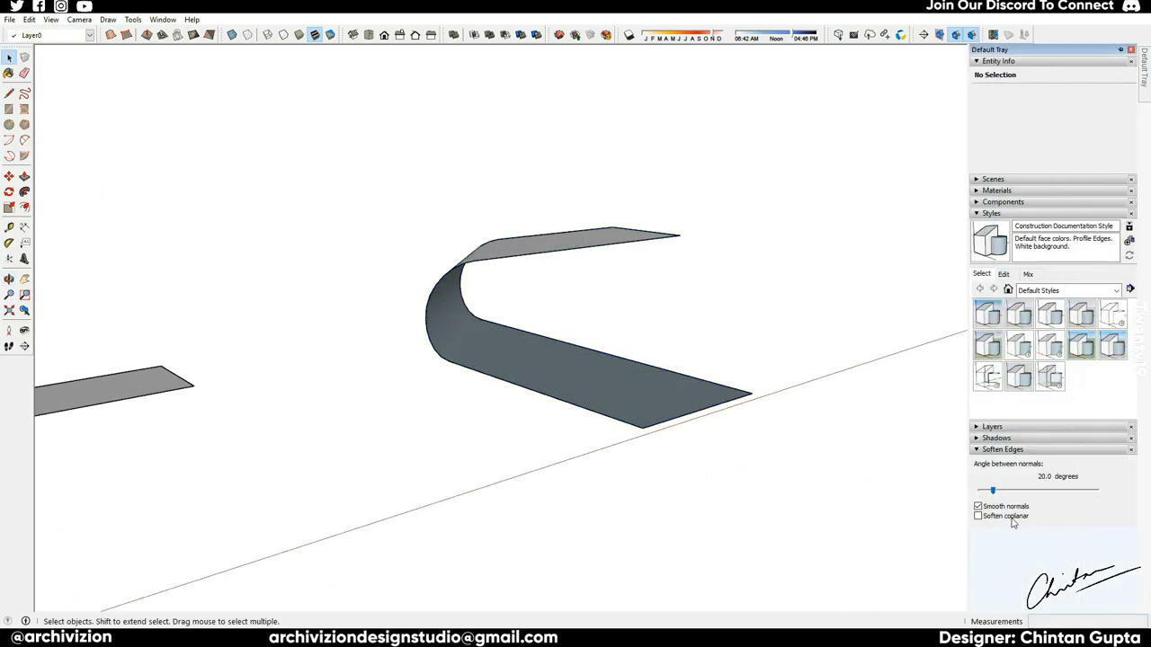
Step: Orbit around the smoothed bend, including a low side view, to inspect the seamless curve
{"action": "mouse_move", "coordinate": [1013, 523]}
{"action": "middle_mouse_down"}
{"action": "mouse_move", "coordinate": [314, 509]}
{"action": "mouse_move", "coordinate": [882, 521]}
{"action": "mouse_move", "coordinate": [584, 427]}
{"action": "mouse_move", "coordinate": [630, 485]}
{"action": "mouse_move", "coordinate": [689, 545]}
{"action": "mouse_move", "coordinate": [591, 216]}
{"action": "middle_mouse_up"}
{"action": "scroll", "coordinate": [560, 271], "scroll_direction": "up", "scroll_amount": 3}
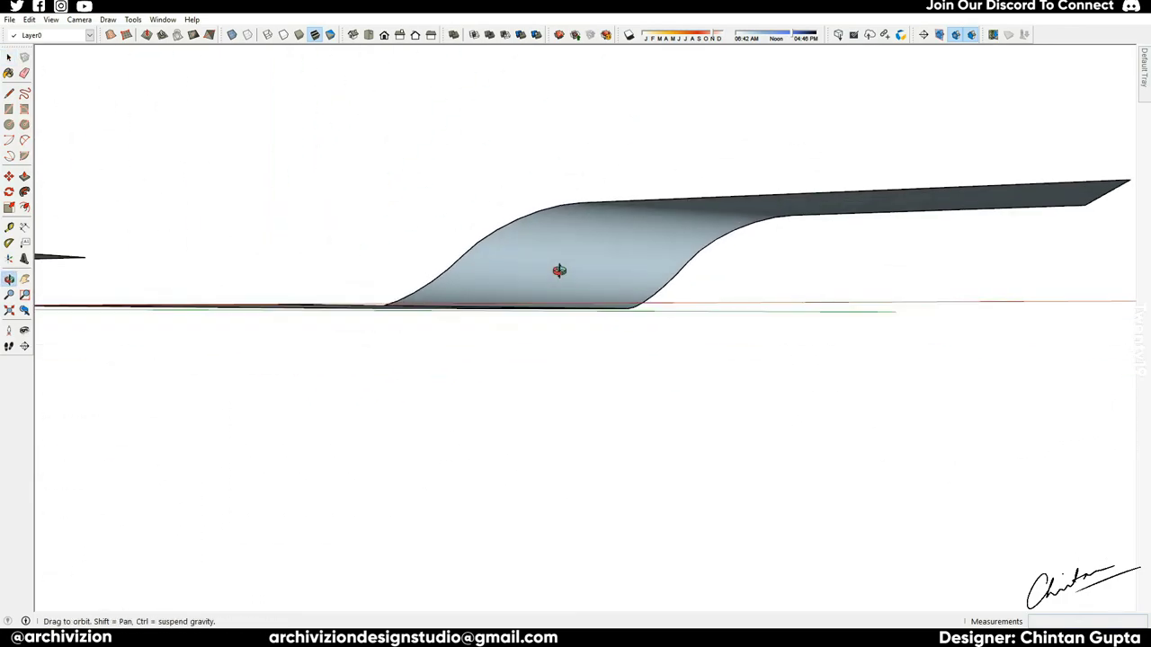
{"action": "mouse_move", "coordinate": [559, 271]}
{"action": "middle_mouse_down"}
{"action": "mouse_move", "coordinate": [270, 305]}
{"action": "mouse_move", "coordinate": [797, 225]}
{"action": "mouse_move", "coordinate": [337, 381]}
{"action": "middle_mouse_up"}
{"action": "scroll", "coordinate": [524, 415], "scroll_direction": "up", "scroll_amount": 3}
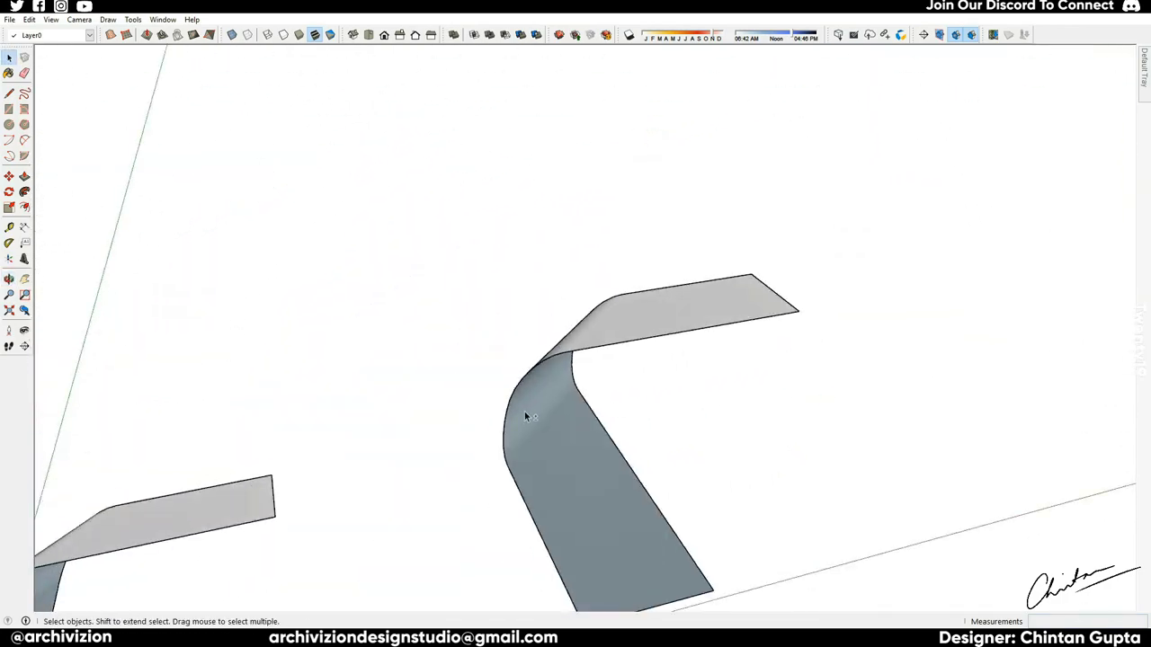
{"action": "scroll", "coordinate": [525, 415], "scroll_direction": "down", "scroll_amount": 3}
{"action": "mouse_move", "coordinate": [588, 381]}
{"action": "middle_mouse_down"}
{"action": "mouse_move", "coordinate": [692, 390]}
{"action": "mouse_move", "coordinate": [632, 413]}
{"action": "middle_mouse_up"}
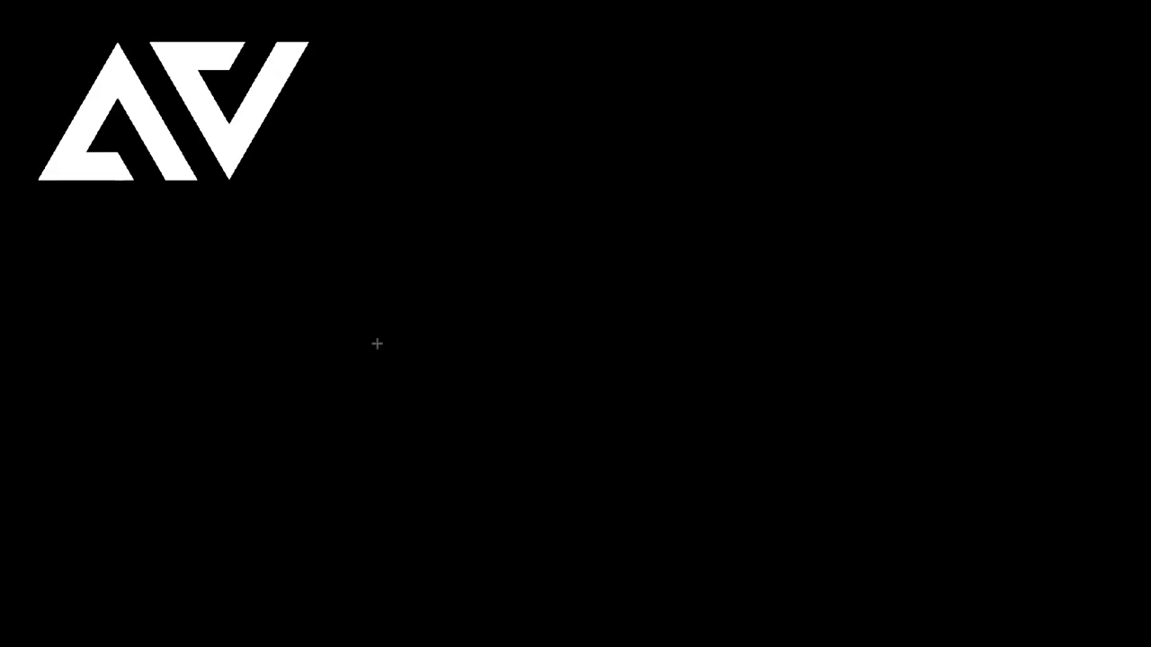